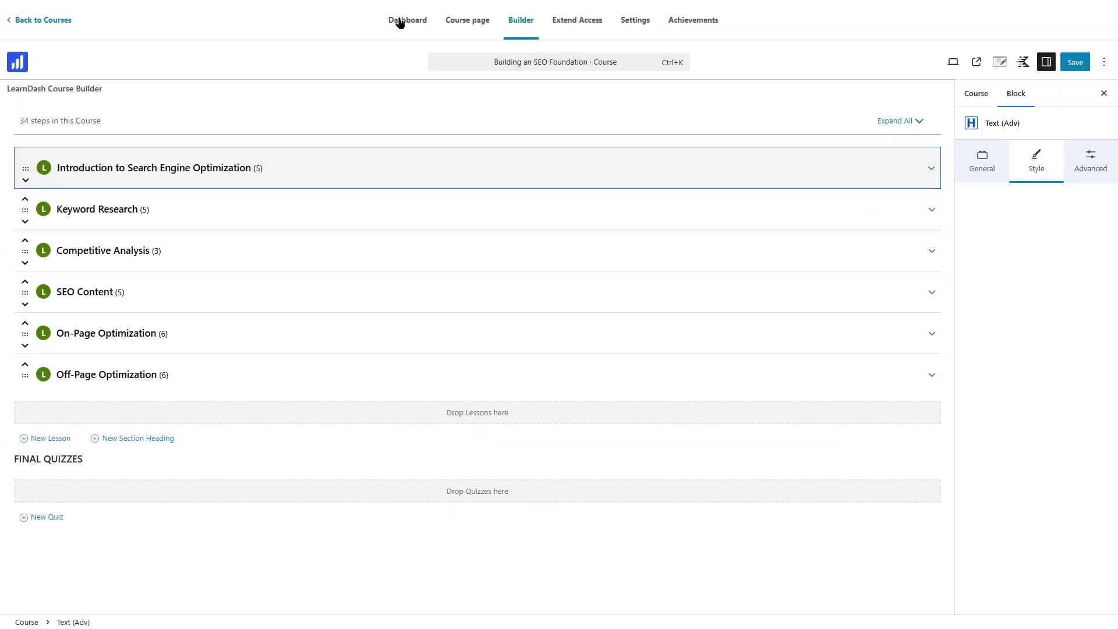
# - Look over the course's statistics dashboard and its course page with the Master The Basics banner
pyautogui.click(400, 23)
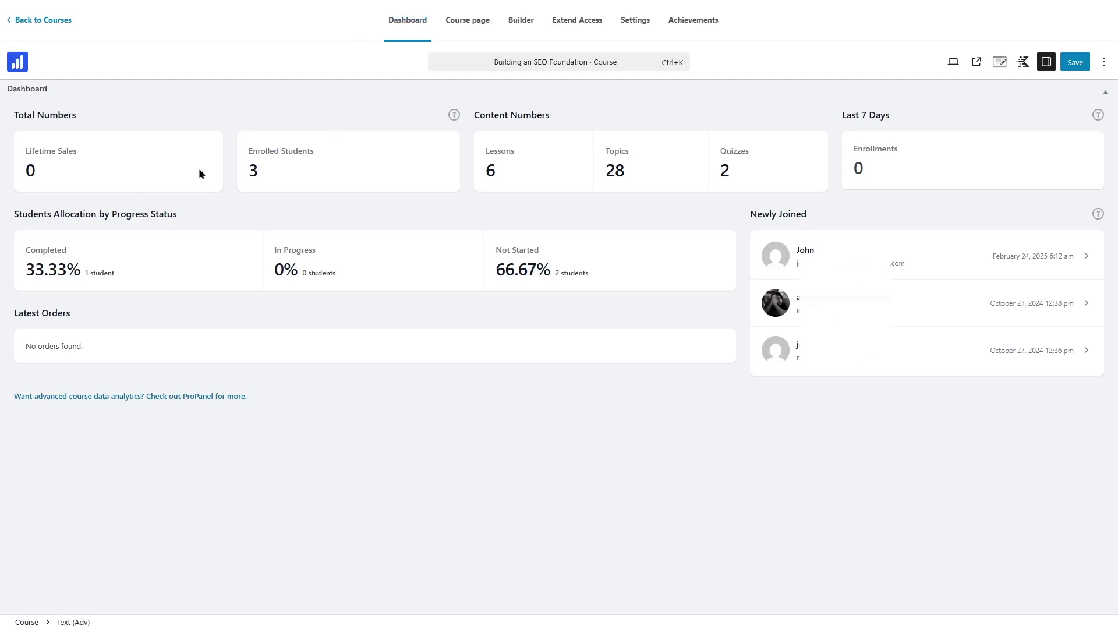
pyautogui.click(467, 20)
pyautogui.click(595, 309)
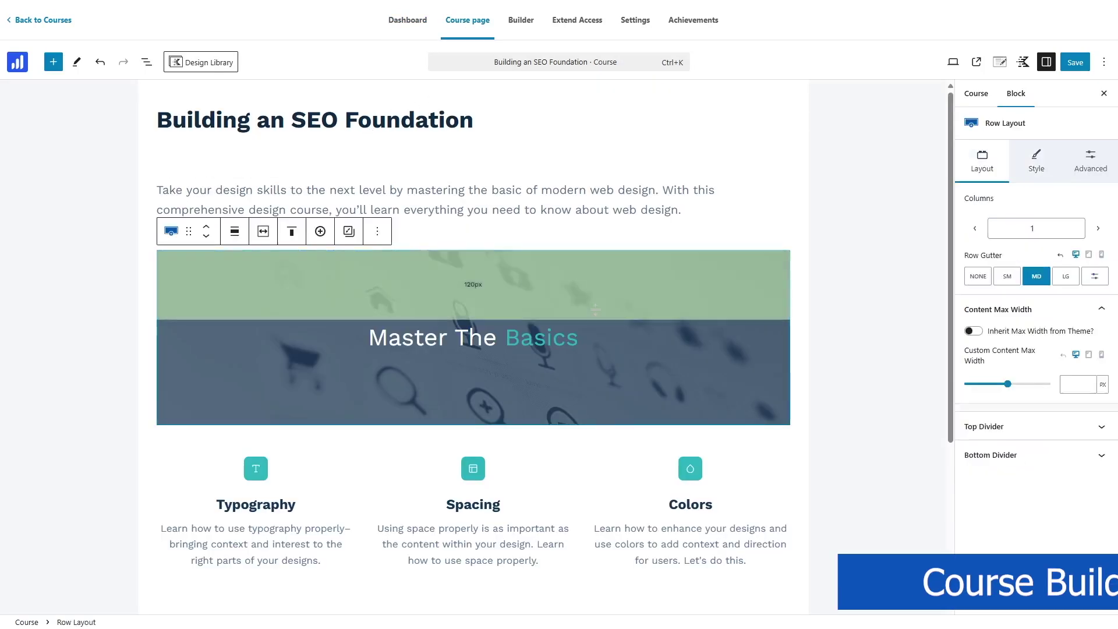
pyautogui.scroll(-3, 430, 379)
pyautogui.scroll(3, 429, 384)
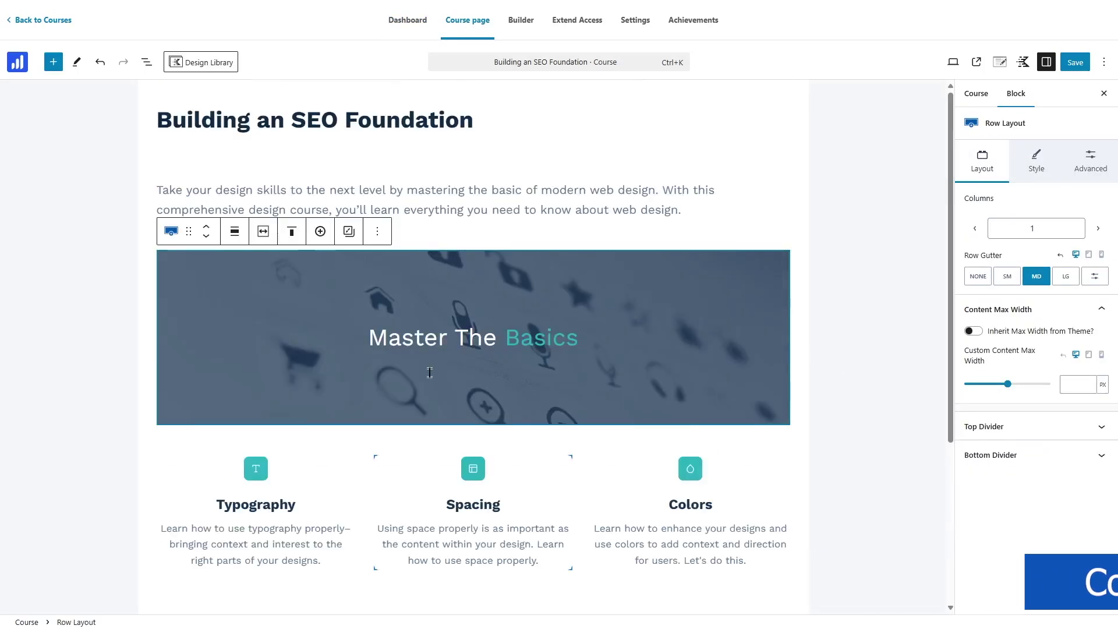
# - In the builder, expand the first lesson, drag its first topic down and back, then open it
pyautogui.click(511, 26)
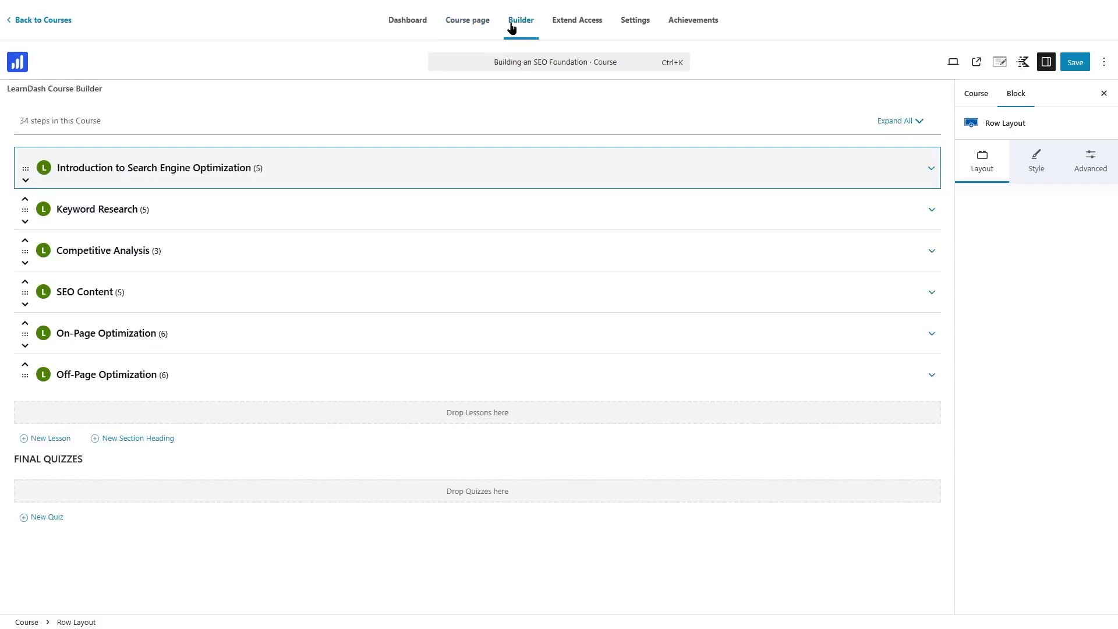
pyautogui.click(930, 169)
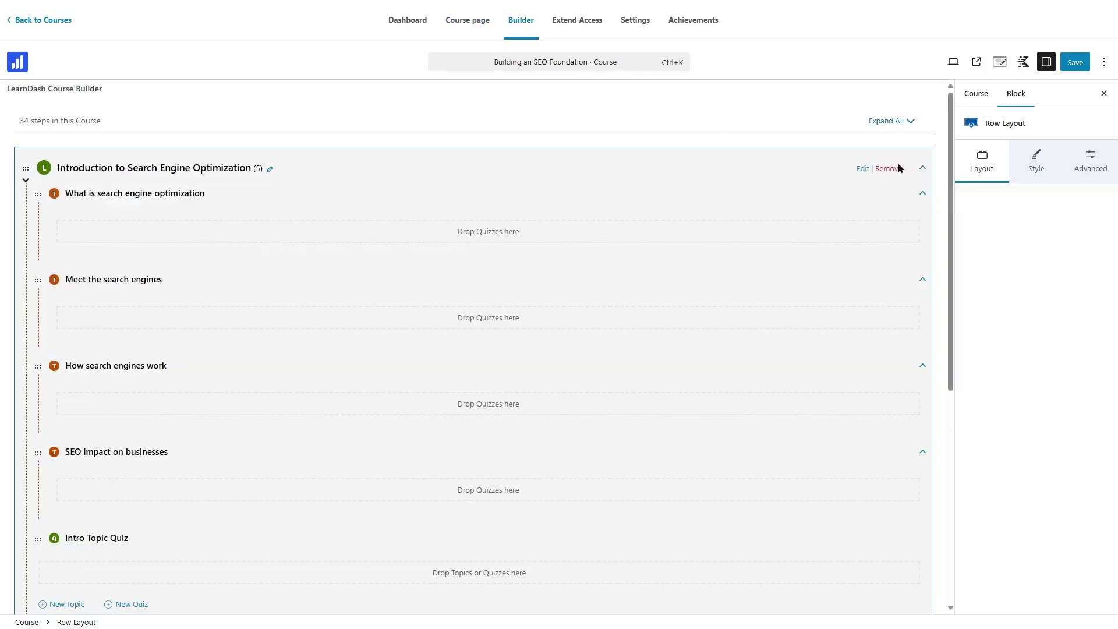
pyautogui.moveTo(36, 193); pyautogui.dragTo(44, 357)
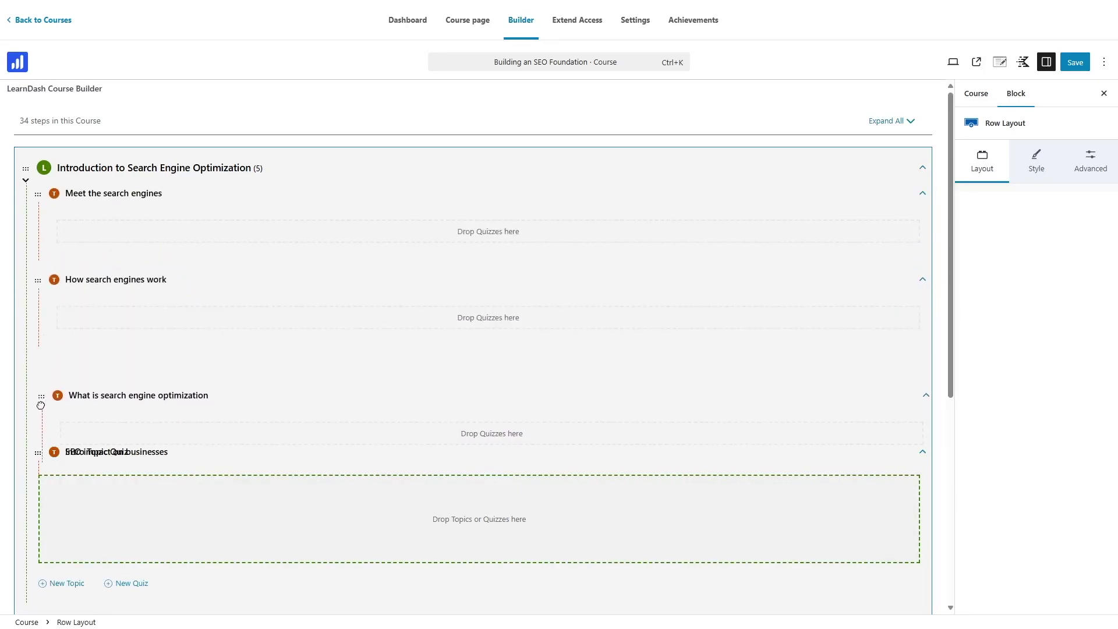
pyautogui.moveTo(43, 357); pyautogui.dragTo(40, 194)
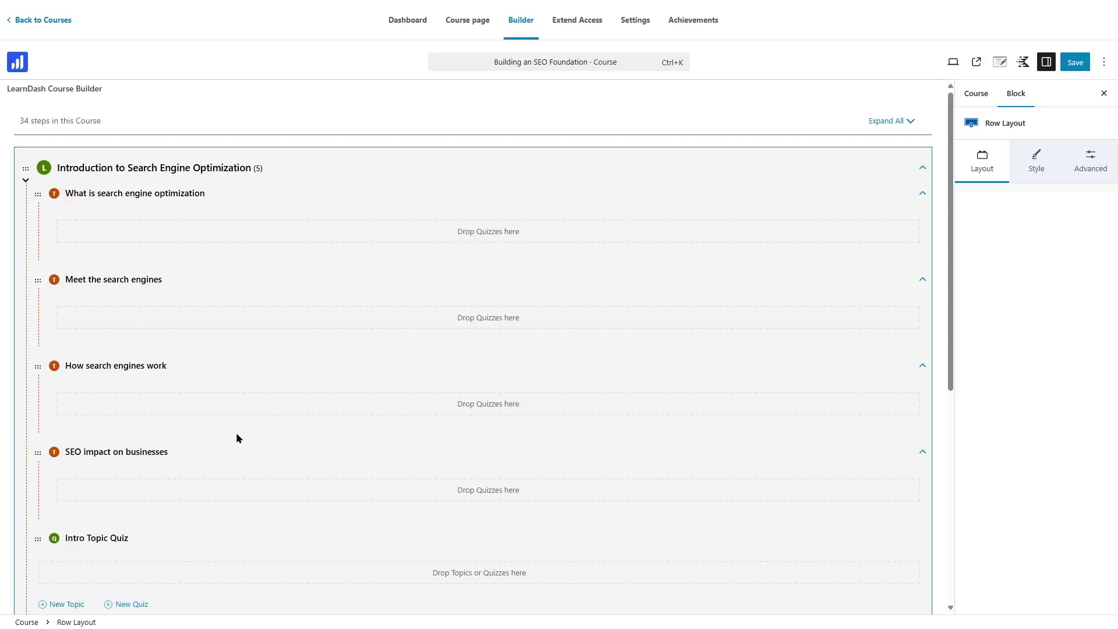
pyautogui.click(227, 192)
# - Add an Image block below the topic's placeholder paragraph
pyautogui.click(587, 230)
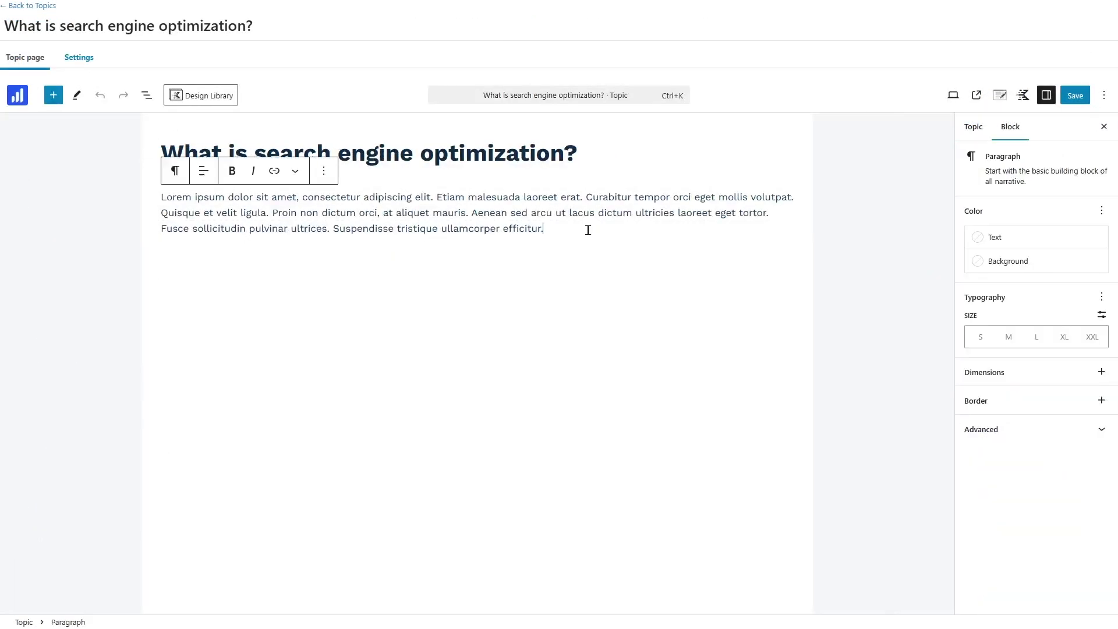
pyautogui.press('Return')
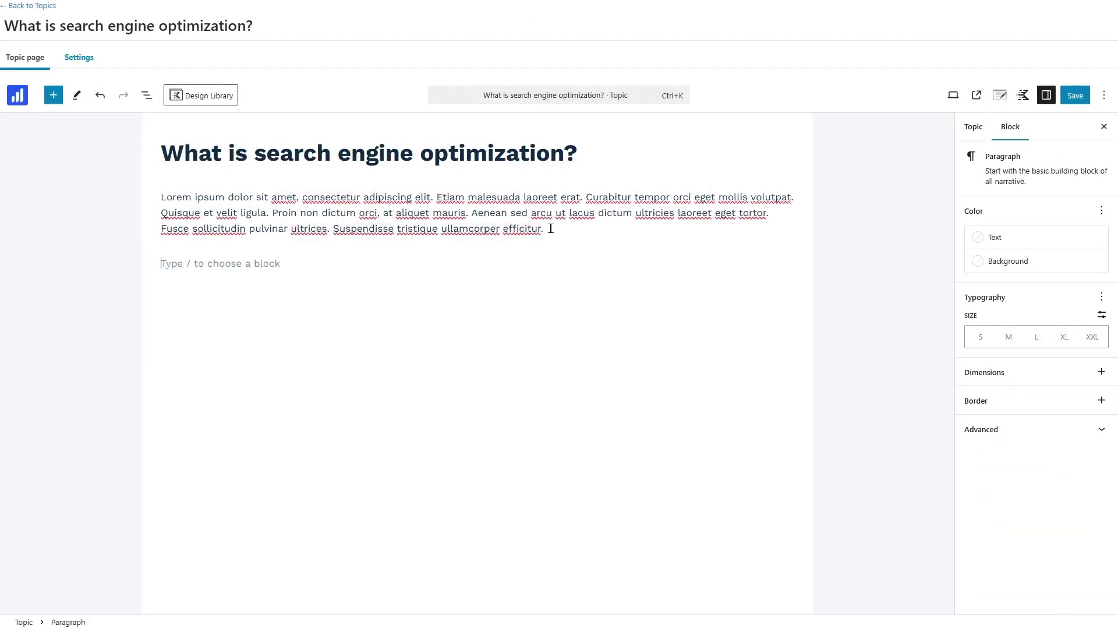
pyautogui.click(551, 252)
pyautogui.click(469, 267)
pyautogui.click(787, 264)
pyautogui.click(881, 346)
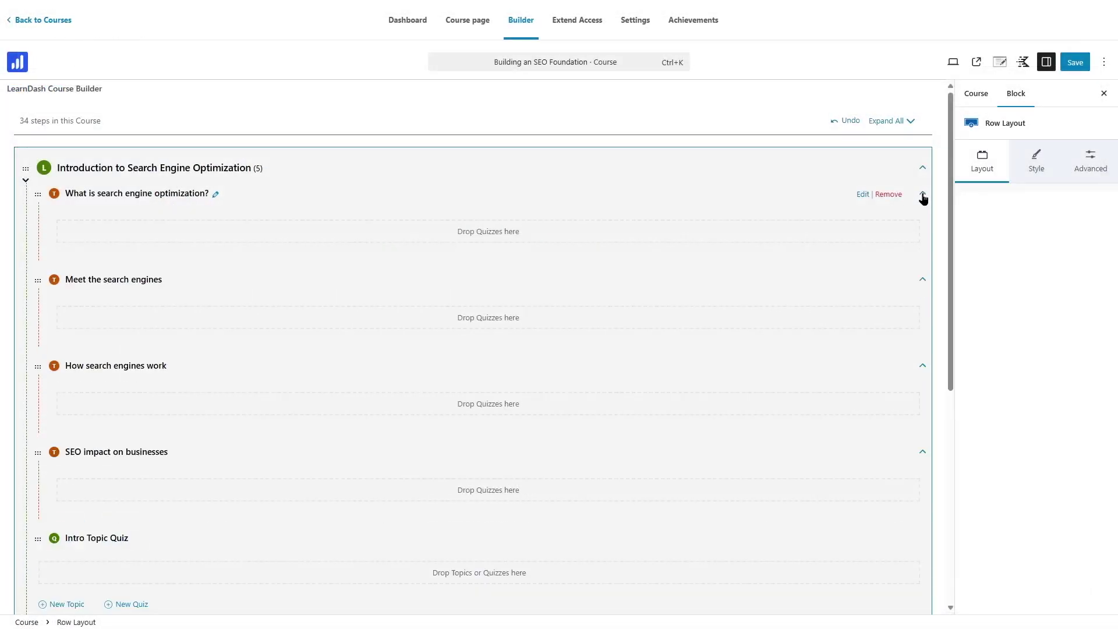
# - Expand and collapse the Keyword Research lesson in the builder
pyautogui.click(922, 170)
pyautogui.click(929, 211)
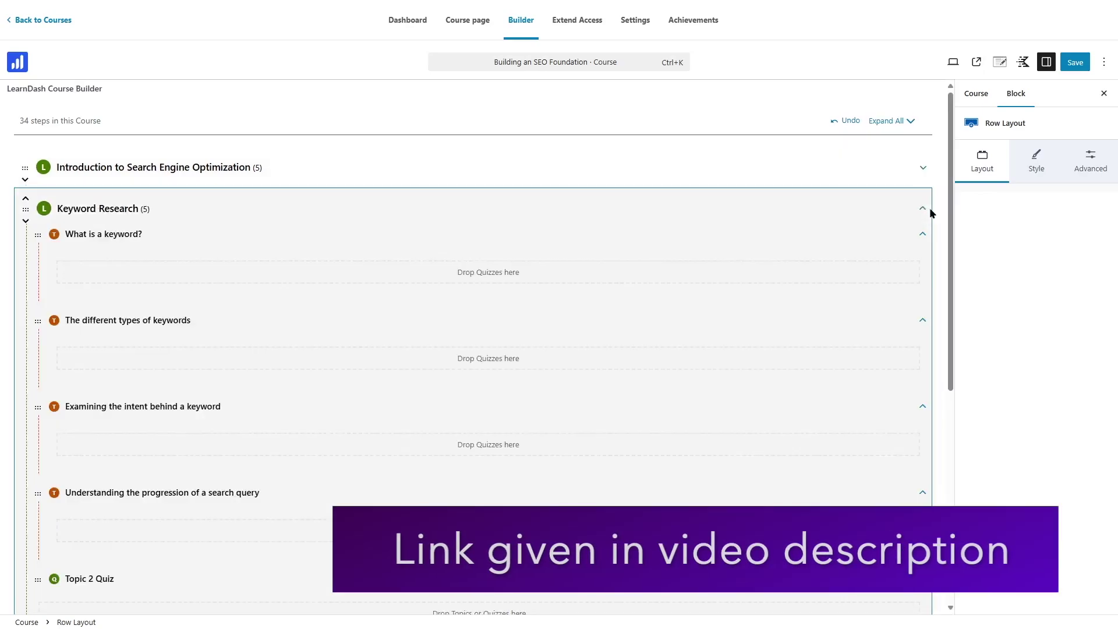
pyautogui.click(923, 209)
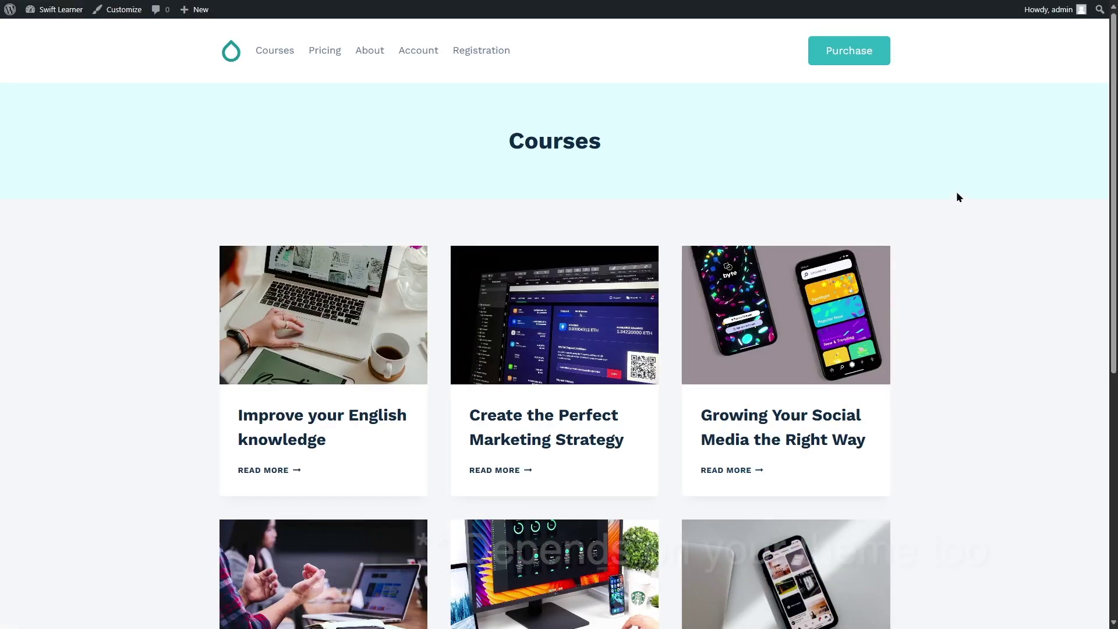
# - Scroll the public Courses page and open the 'What is search engine optimization?' topic page
pyautogui.scroll(-3, 956, 197)
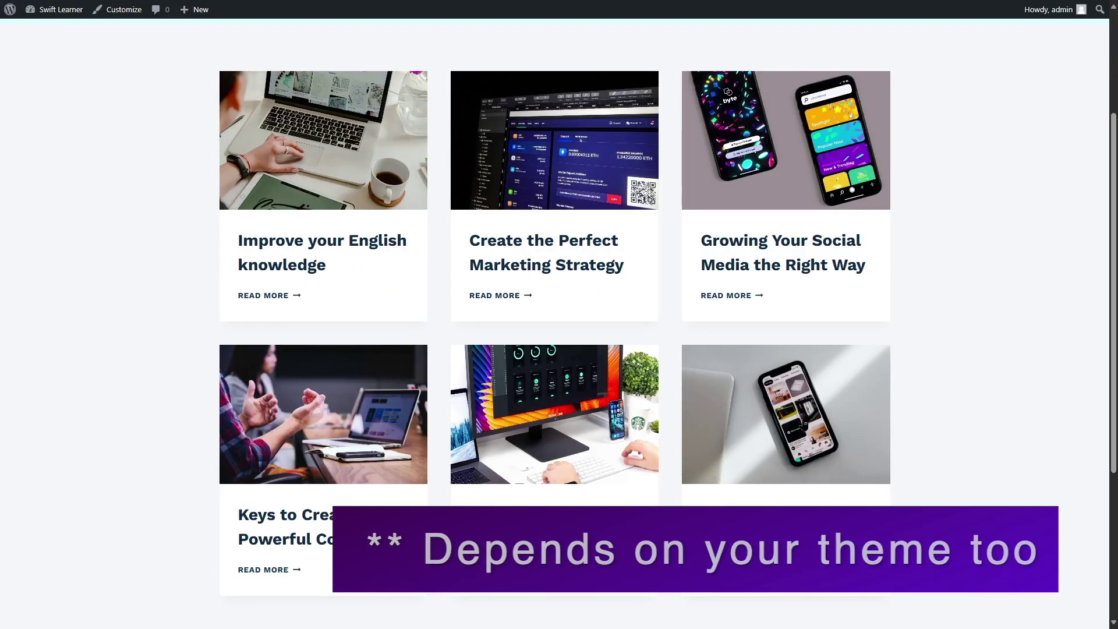
pyautogui.scroll(-10, 815, 356)
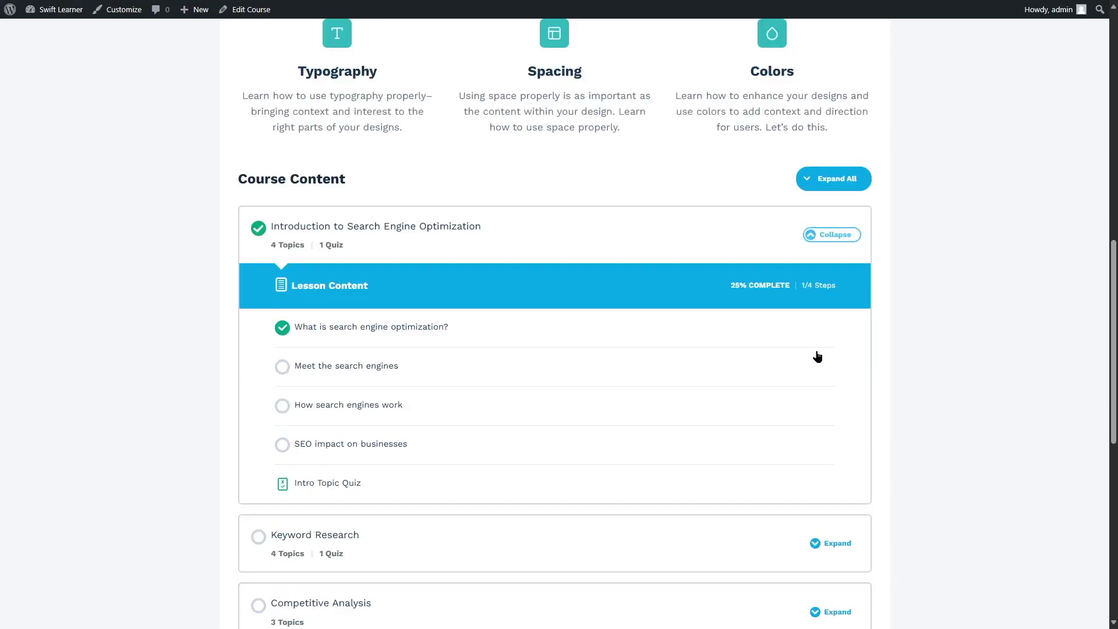
pyautogui.scroll(-2, 815, 356)
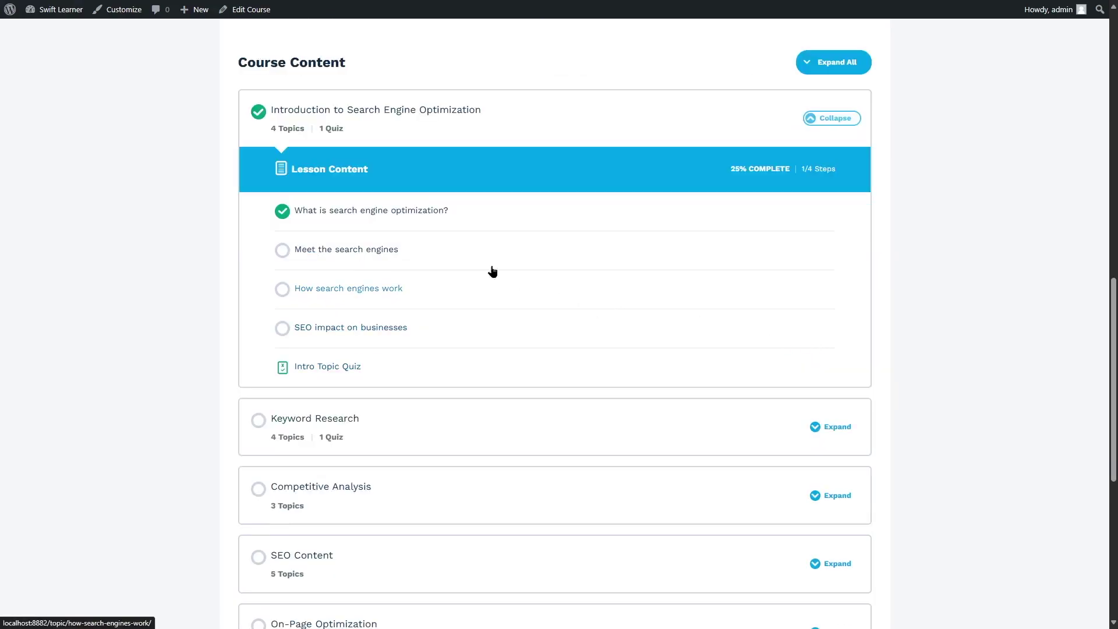
pyautogui.click(404, 213)
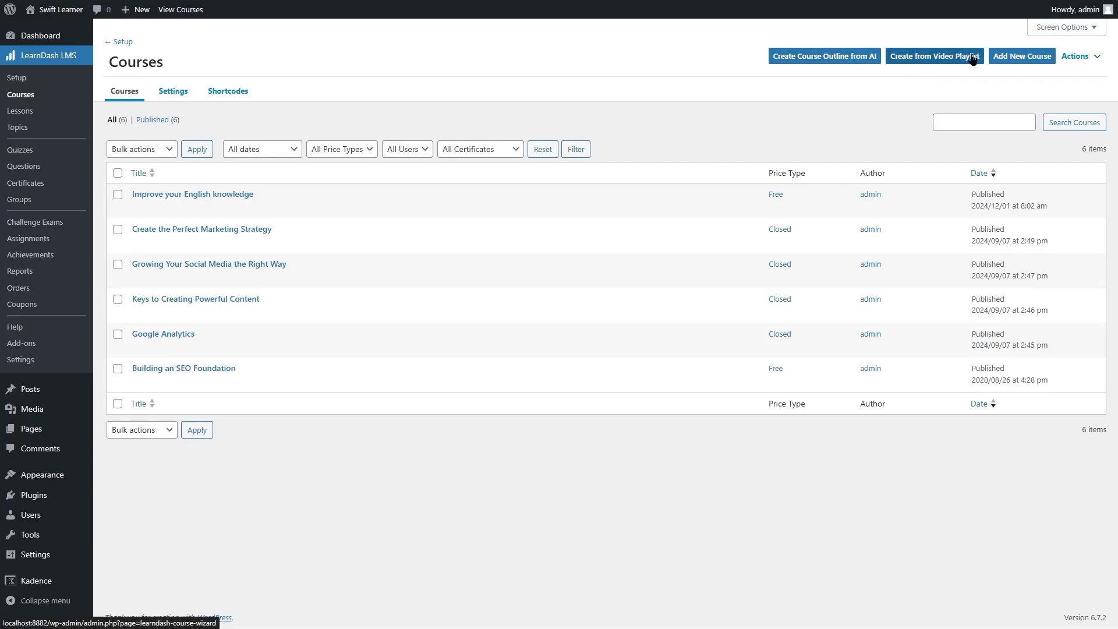
# - Try the Create from Video Playlist option for building a course
pyautogui.click(911, 62)
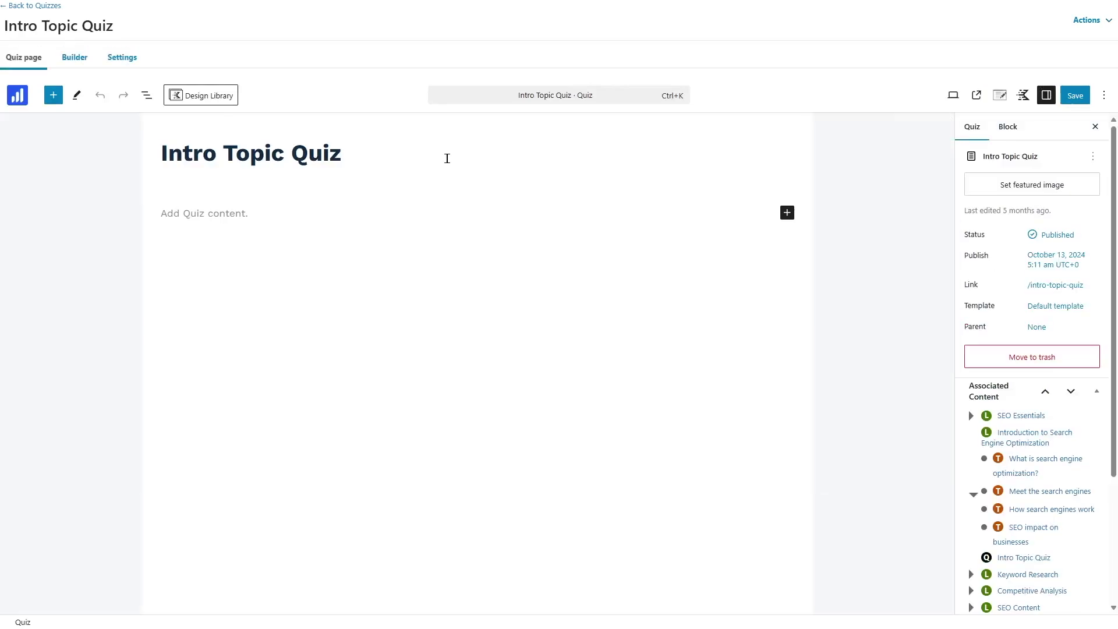
# - Add the intro 'Let's get started with the first topic quiz!' and make Question 3 free choice
pyautogui.click(297, 214)
pyautogui.write("Let's get started with the first topic quiz!")
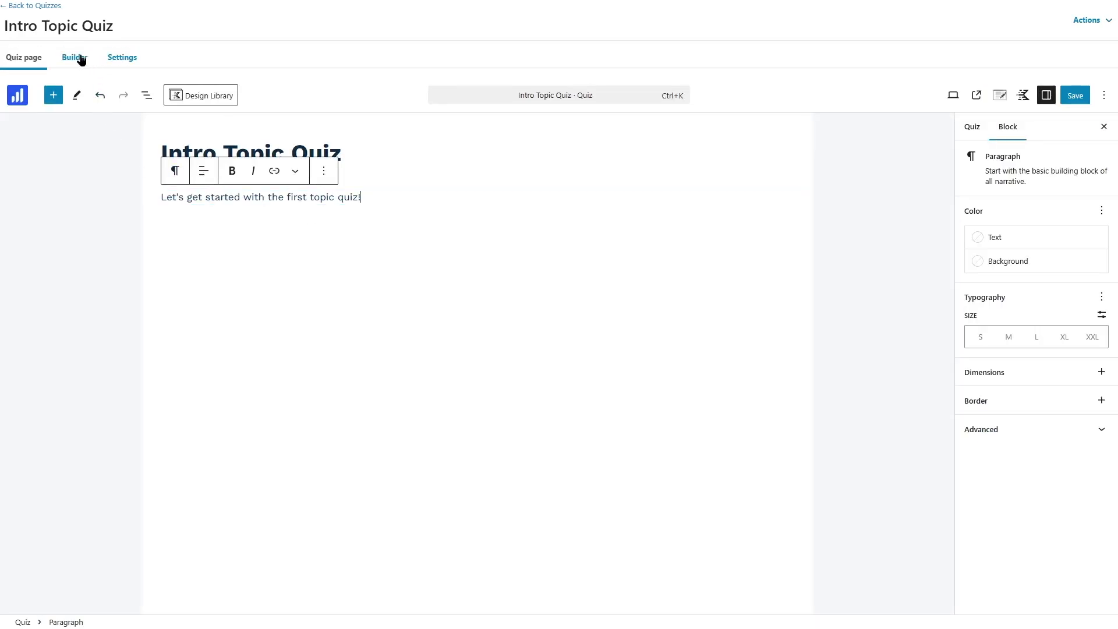
pyautogui.click(80, 58)
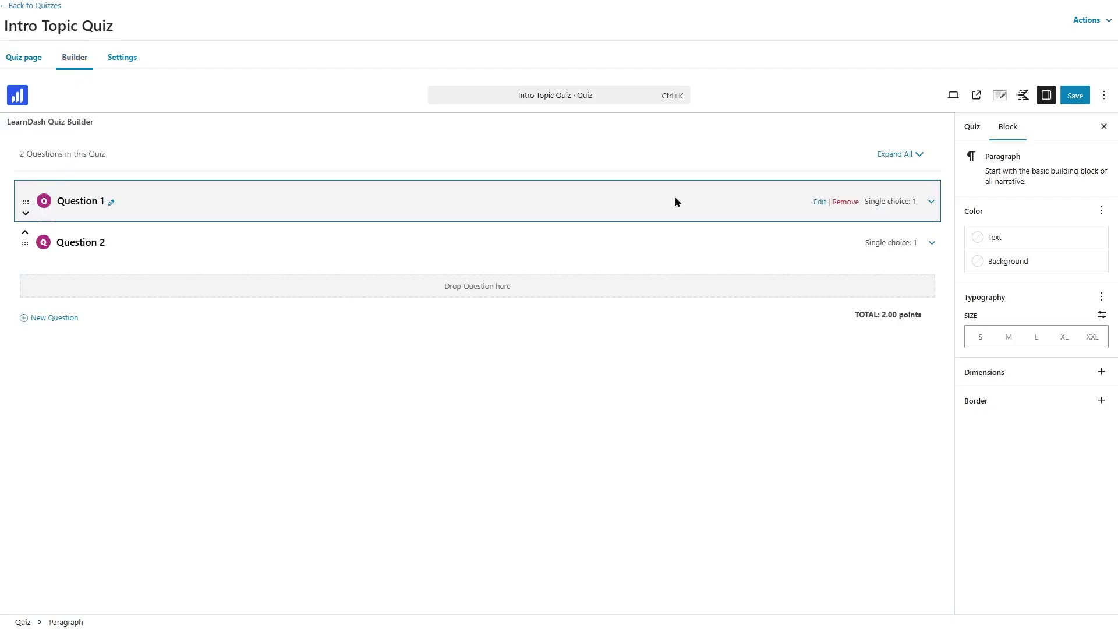
pyautogui.click(812, 282)
pyautogui.click(833, 313)
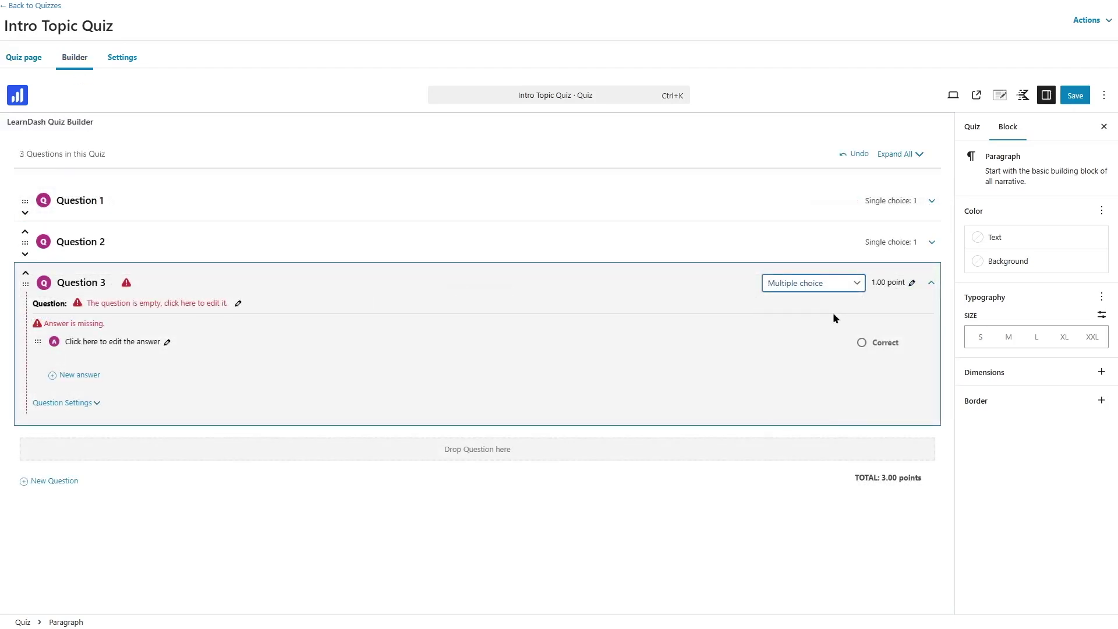
pyautogui.click(833, 291)
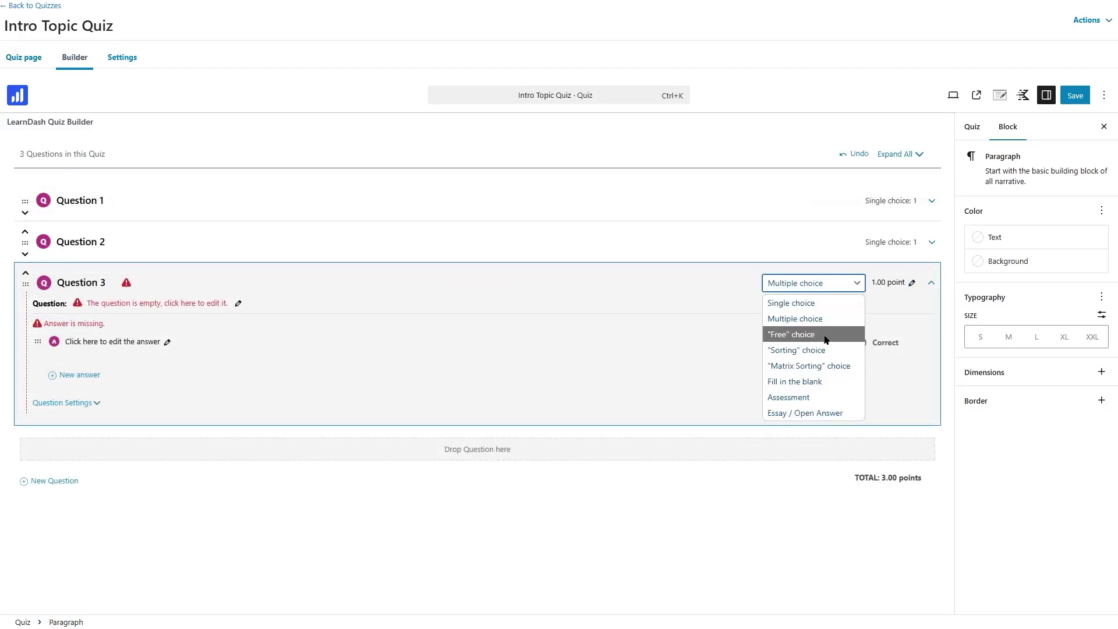
pyautogui.click(823, 334)
pyautogui.click(812, 286)
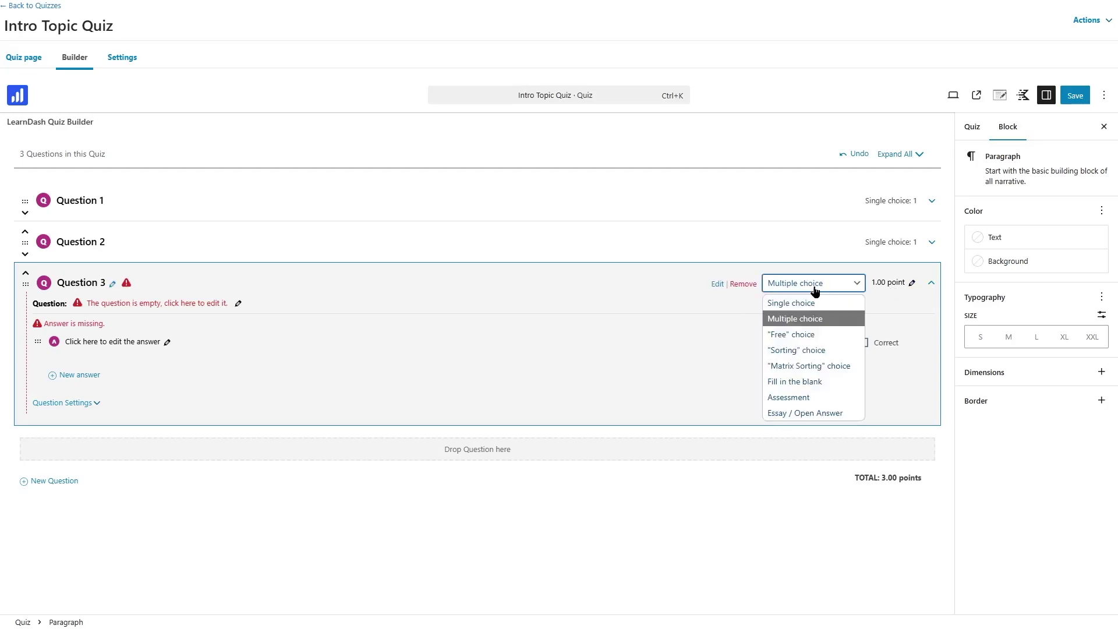
pyautogui.click(819, 342)
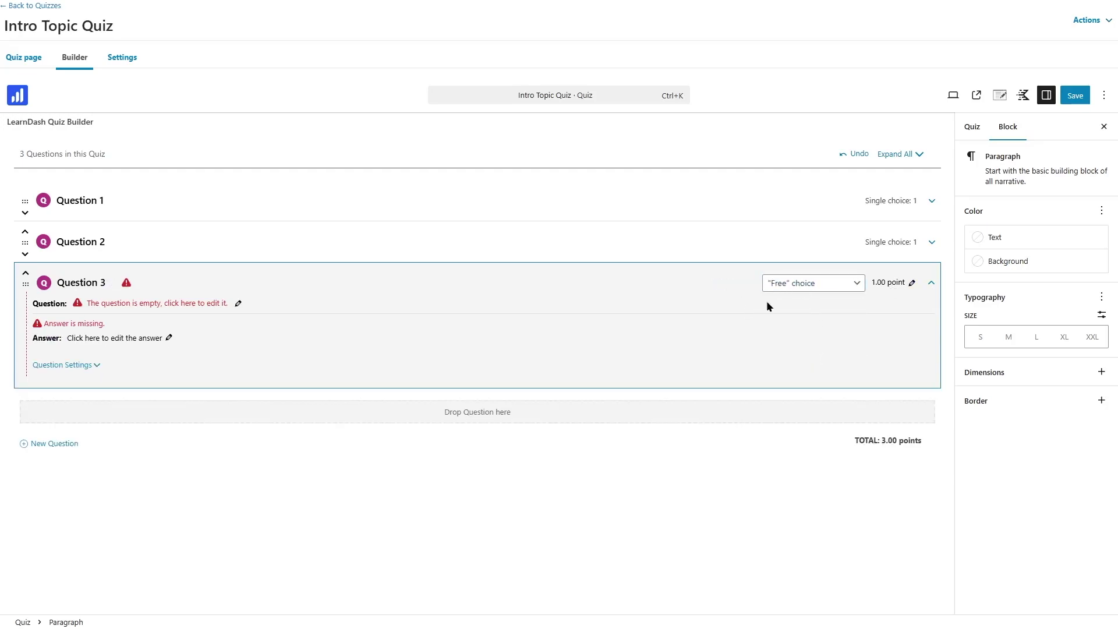
pyautogui.click(821, 287)
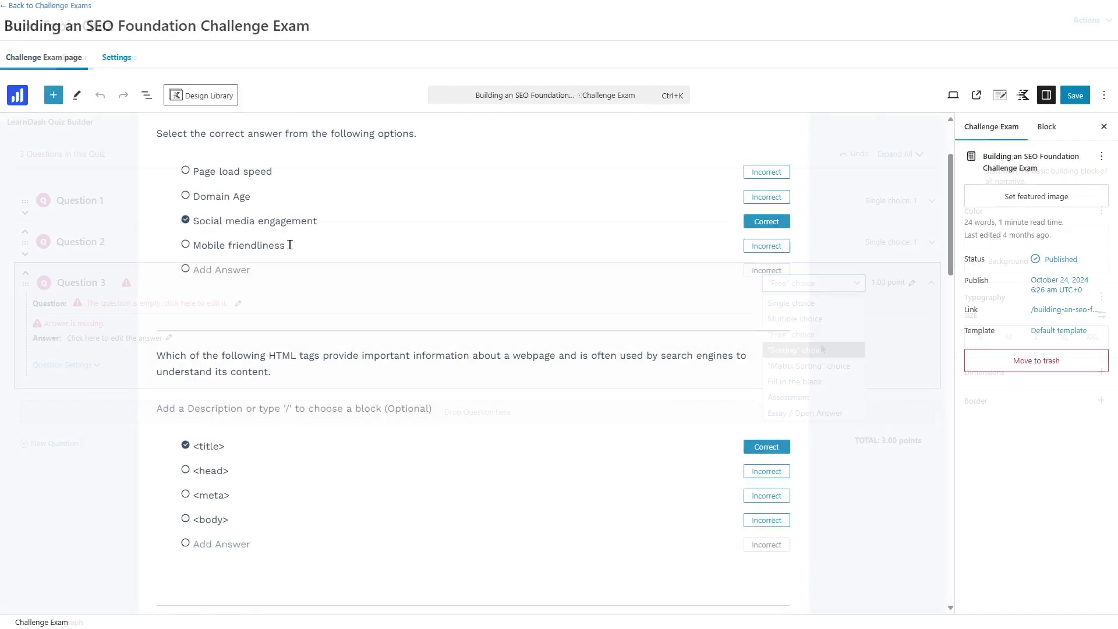
# - Add a new question below the keyword-research question, then bring up the Challenge Exam's Settings
pyautogui.scroll(-1, 288, 243)
pyautogui.scroll(-2, 289, 243)
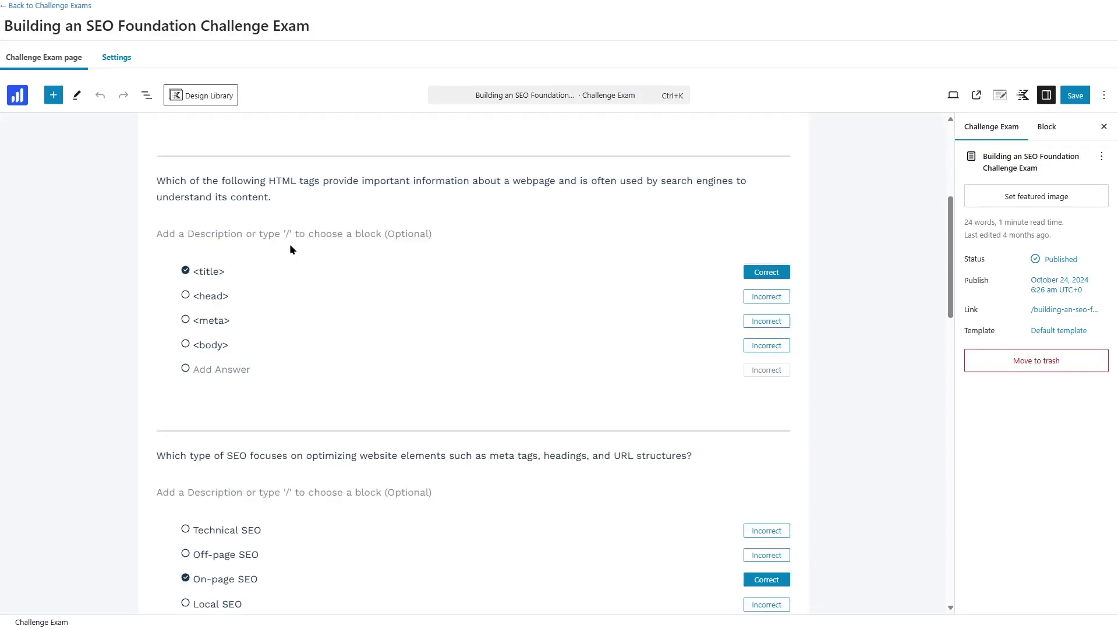
pyautogui.scroll(-2, 289, 243)
pyautogui.scroll(-1, 289, 249)
pyautogui.scroll(-4, 289, 249)
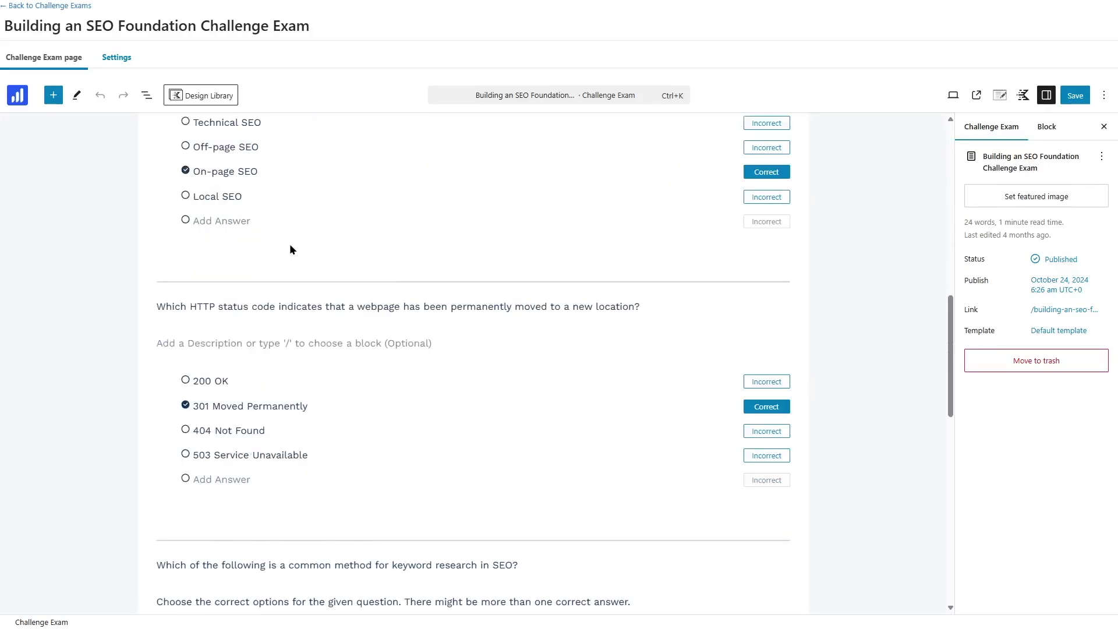
pyautogui.scroll(-5, 290, 250)
pyautogui.scroll(-2, 289, 244)
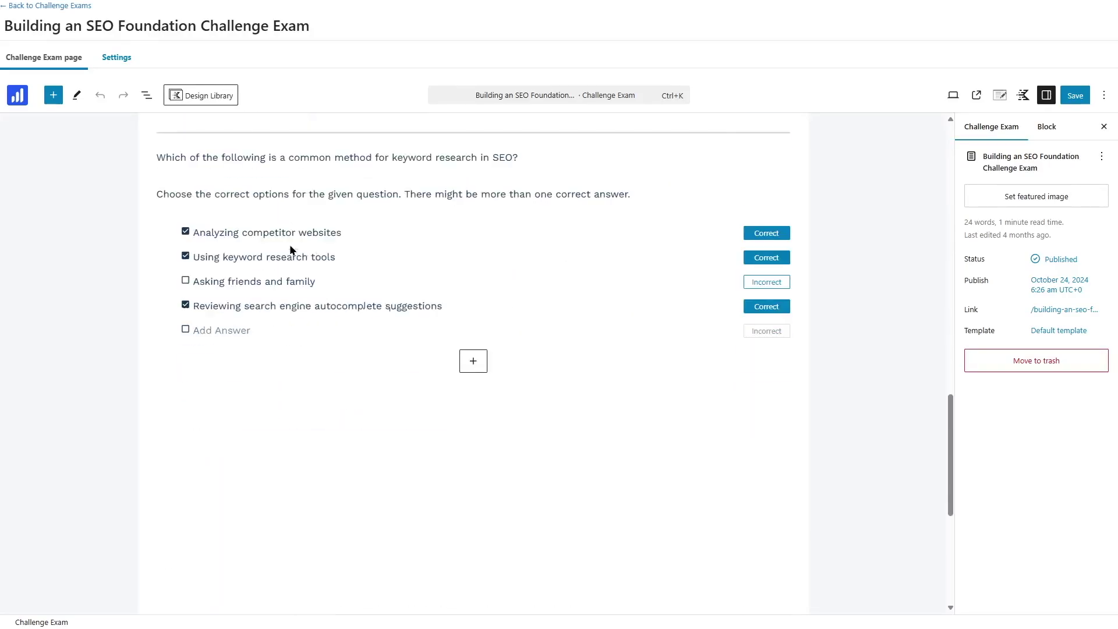
pyautogui.click(472, 361)
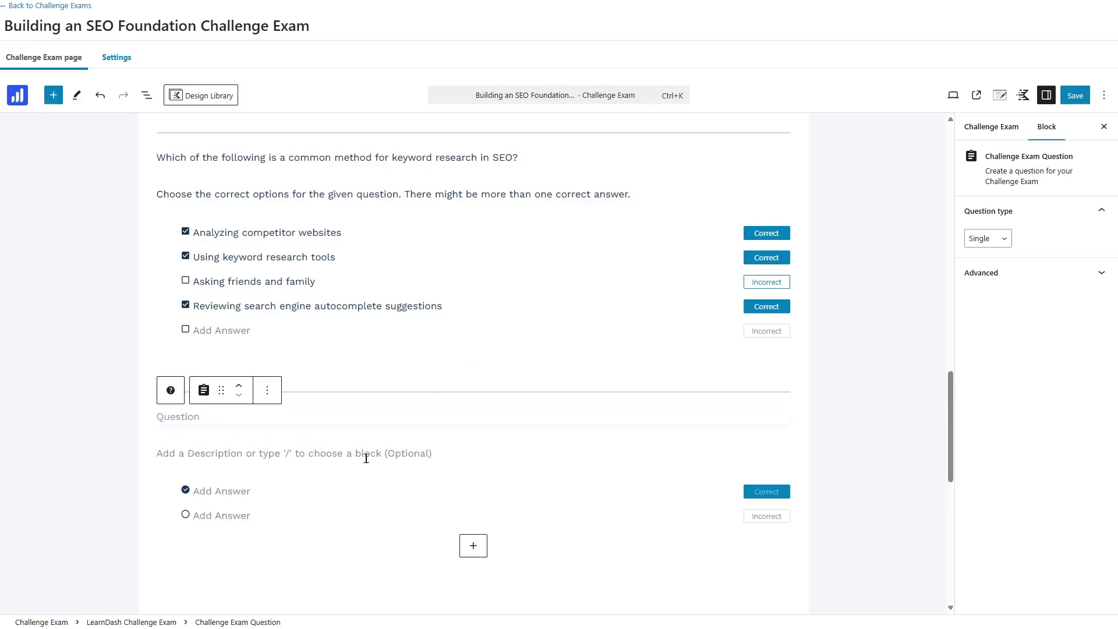
pyautogui.click(115, 58)
pyautogui.scroll(3, 304, 272)
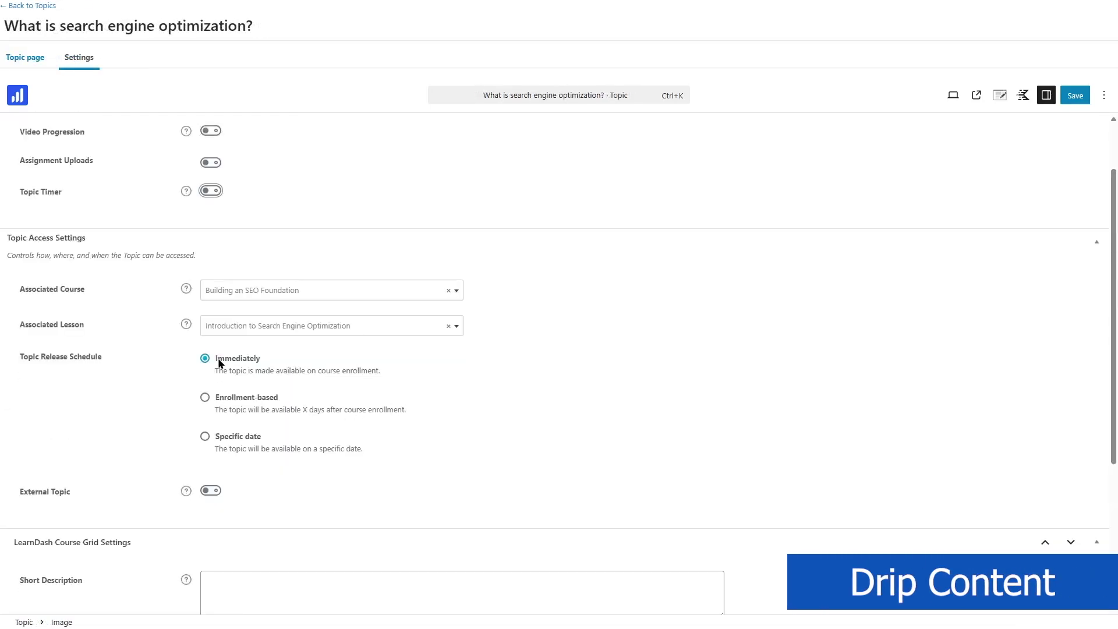
# - Switch the topic's release schedule from Enrollment-based to Specific date and pick the release month
pyautogui.click(225, 396)
pyautogui.write('5')
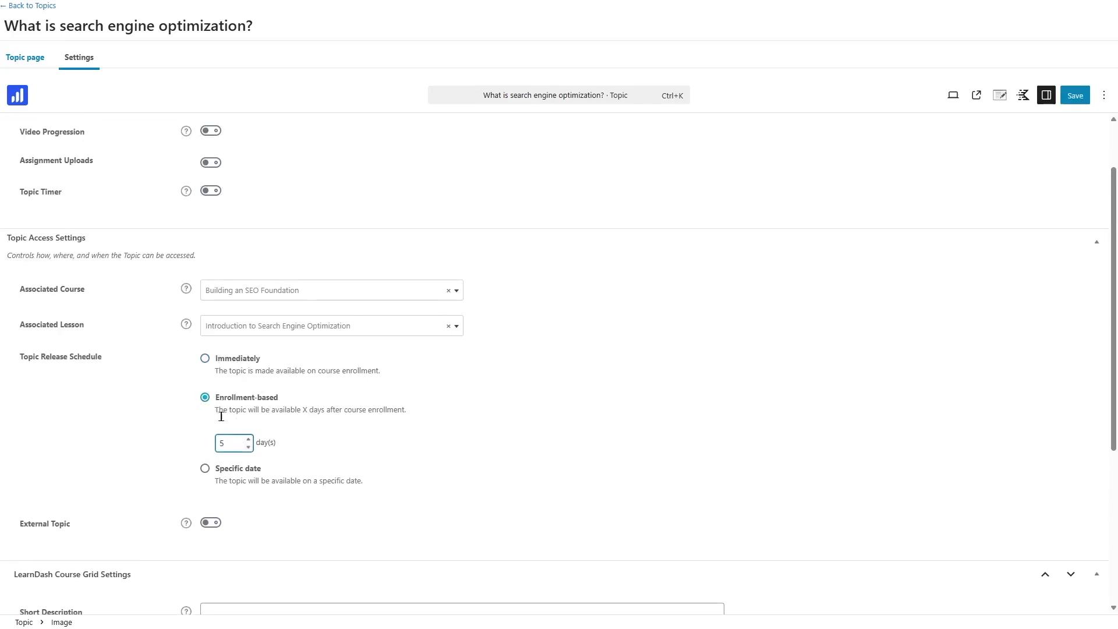
pyautogui.click(210, 467)
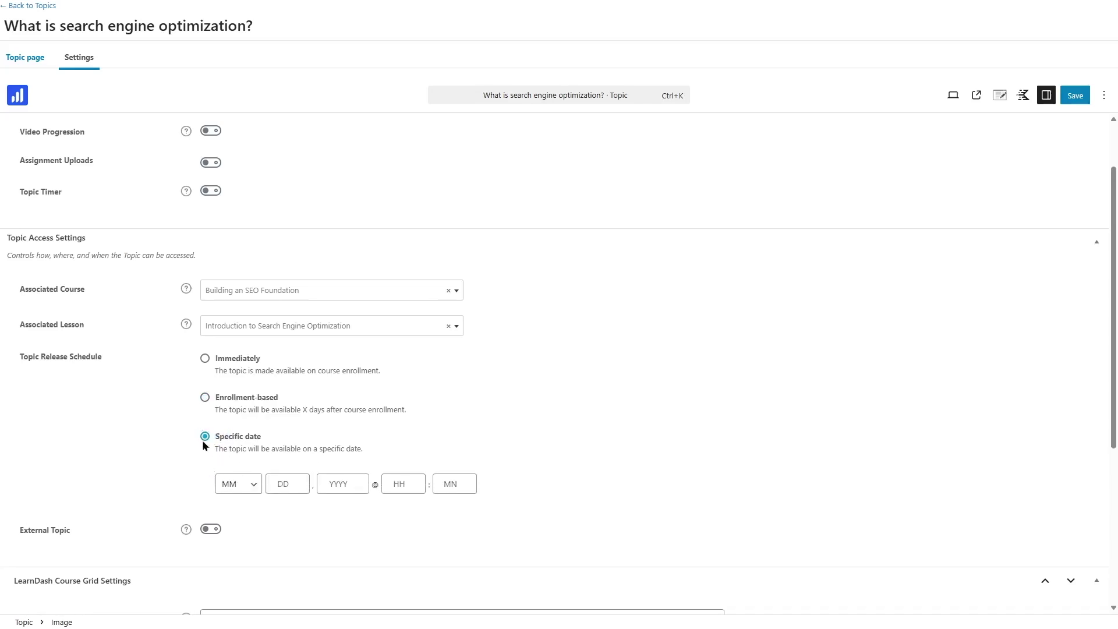
pyautogui.click(205, 397)
pyautogui.click(204, 468)
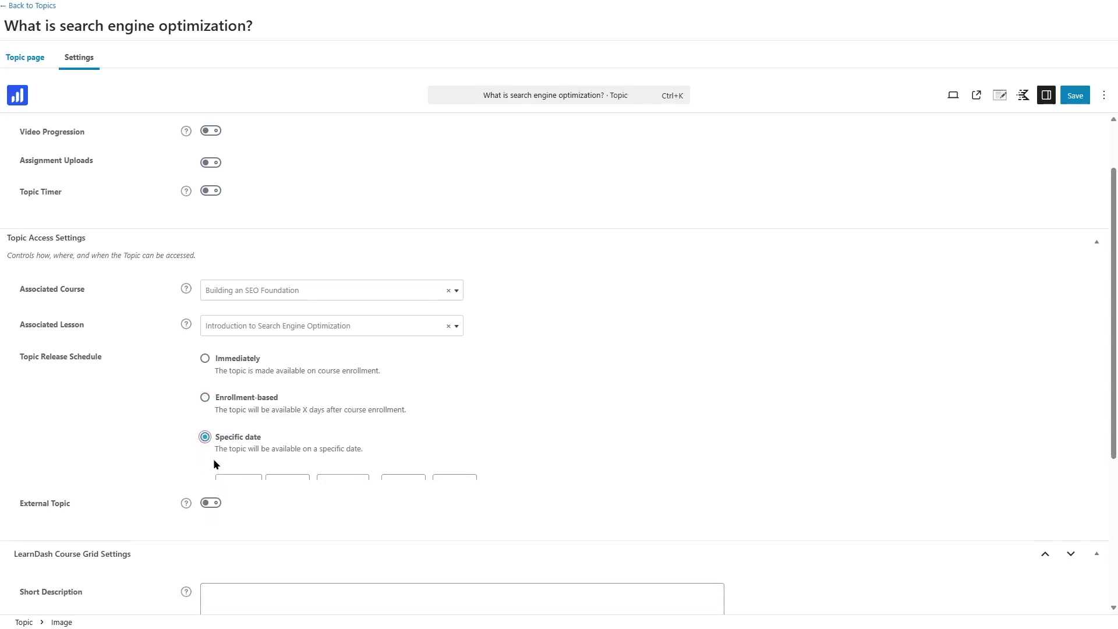
pyautogui.click(251, 493)
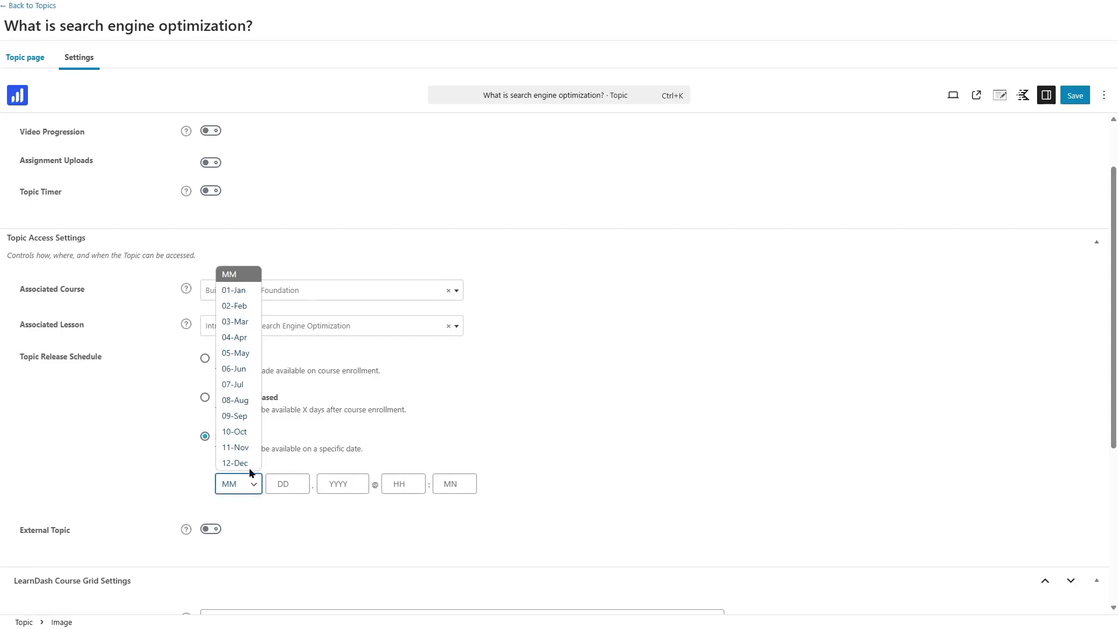
pyautogui.click(300, 485)
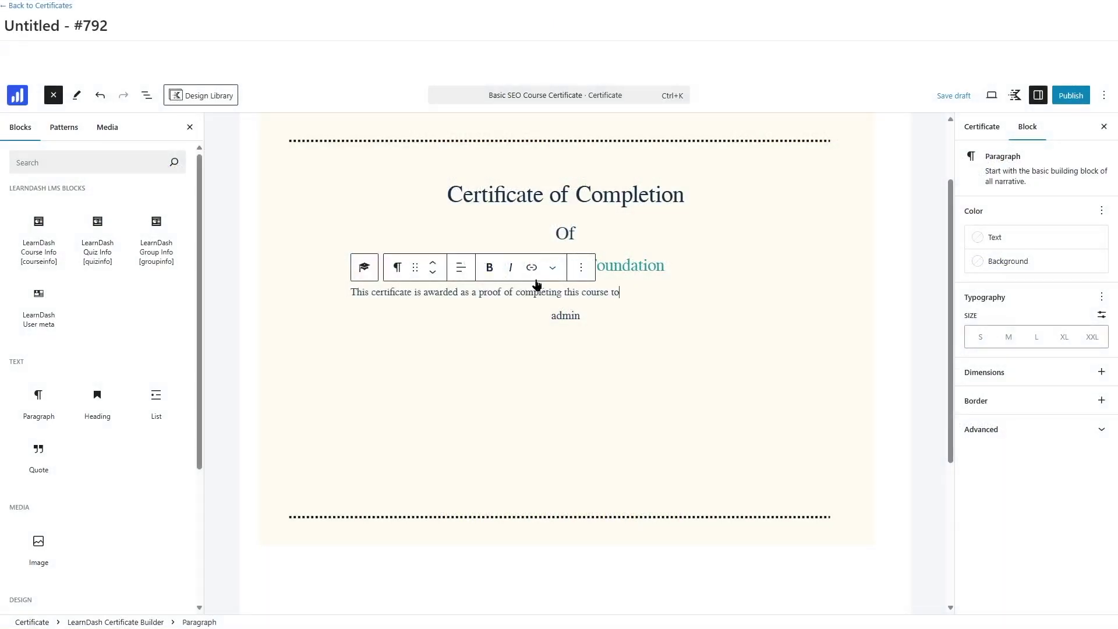
# - Center the certificate's award sentence
pyautogui.click(454, 273)
pyautogui.click(485, 329)
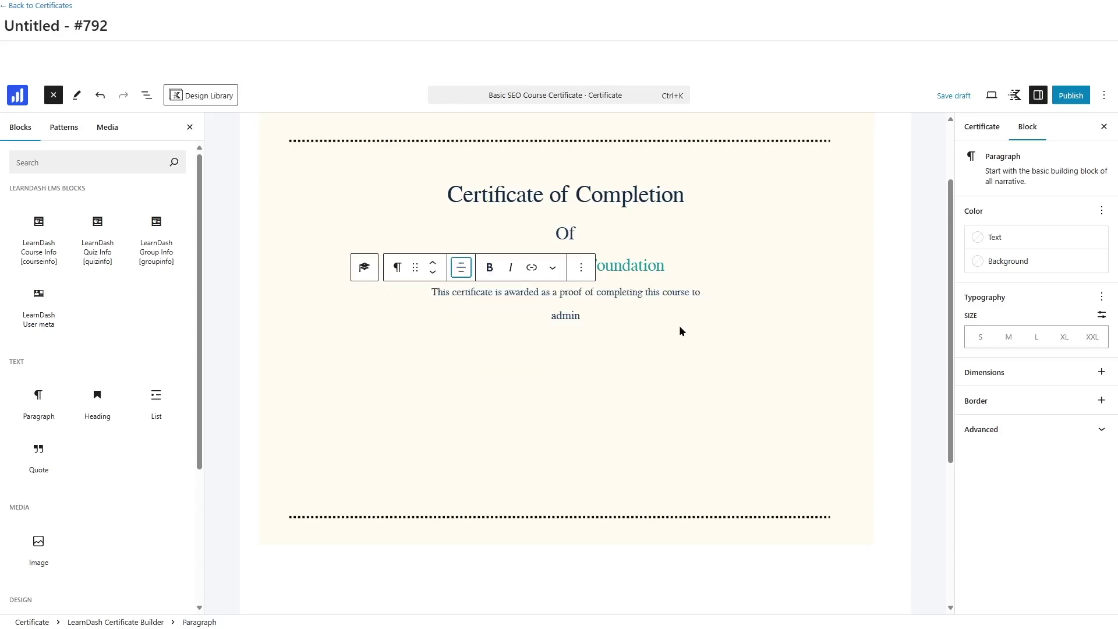
pyautogui.click(673, 325)
pyautogui.click(674, 186)
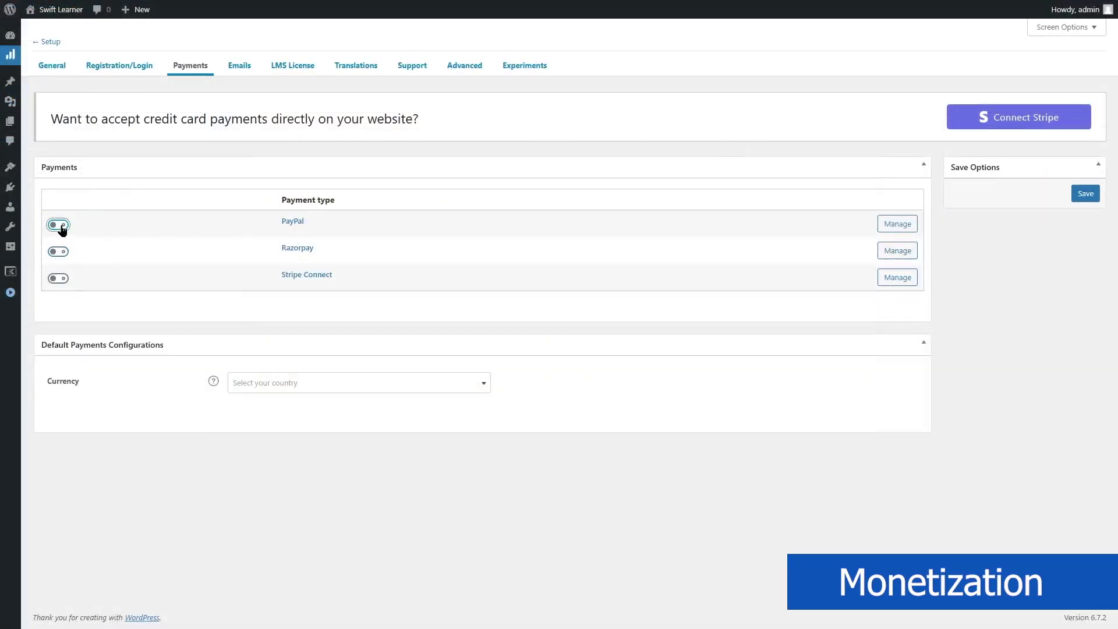
# - Turn on PayPal in the payment settings
pyautogui.click(60, 252)
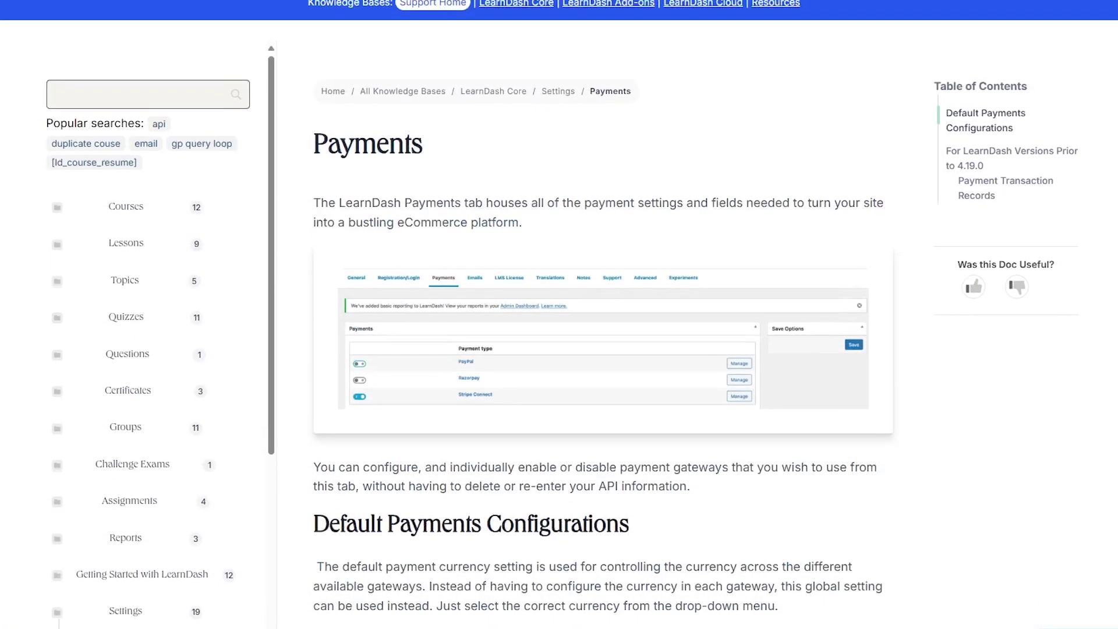
pyautogui.scroll(-1, 559, 315)
pyautogui.scroll(-1, 559, 314)
pyautogui.scroll(-1, 558, 314)
pyautogui.scroll(-1, 603, 315)
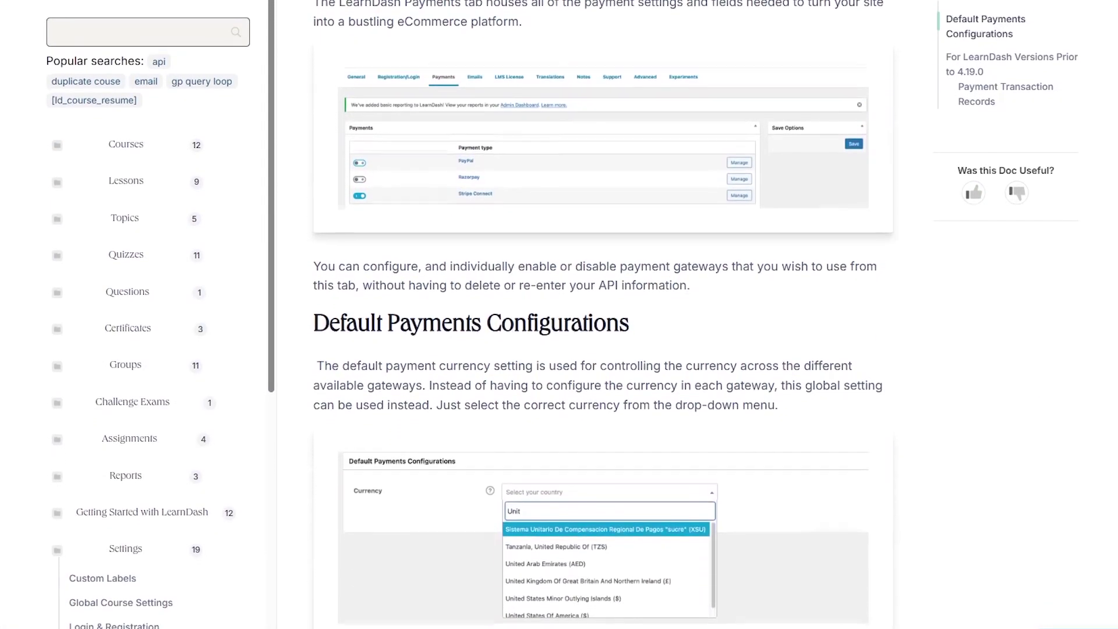
pyautogui.scroll(-1, 602, 315)
pyautogui.scroll(-1, 602, 314)
pyautogui.scroll(-1, 602, 314)
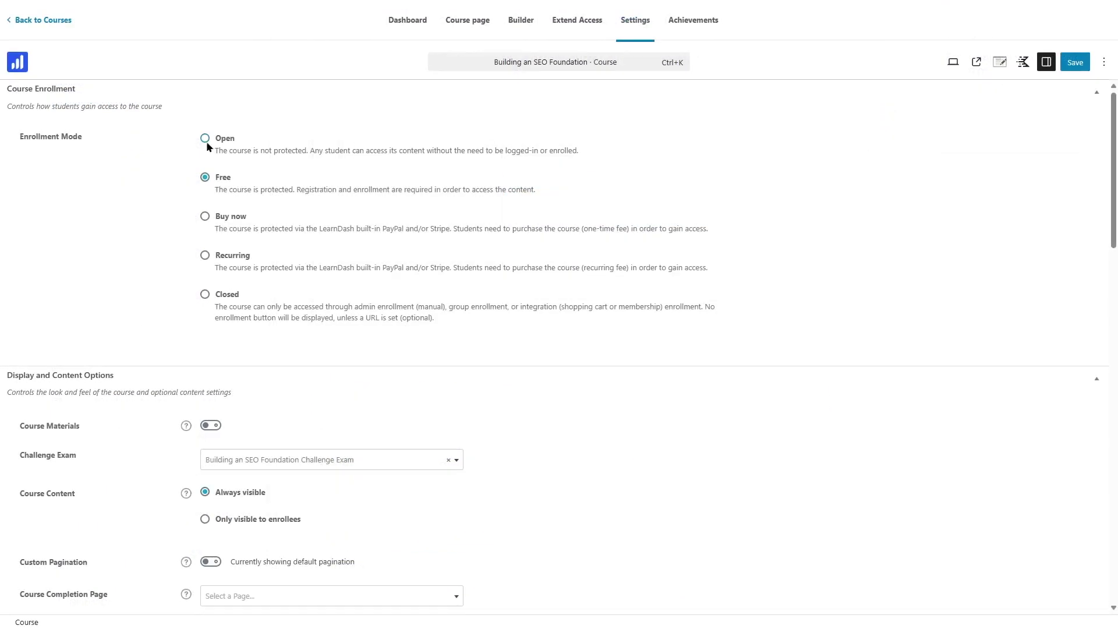
# - Set the SEO Foundation course's Enrollment Mode to Buy now
pyautogui.click(206, 139)
pyautogui.click(227, 218)
pyautogui.click(410, 261)
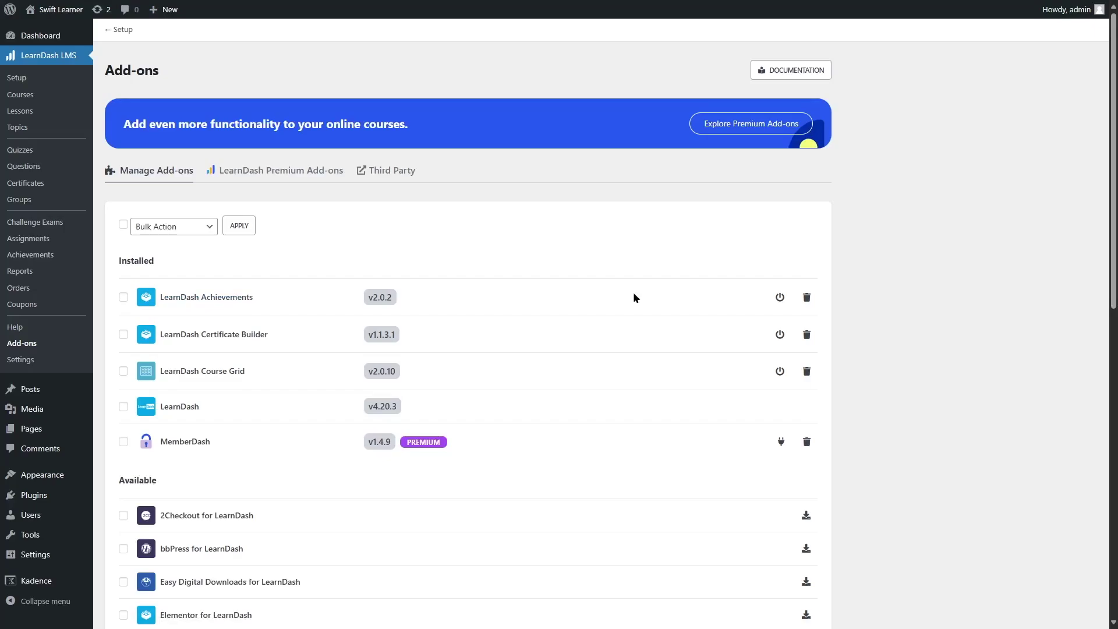
# - Scroll through the Manage Add-ons list of installed add-ons
pyautogui.scroll(-2, 634, 297)
pyautogui.scroll(-2, 595, 294)
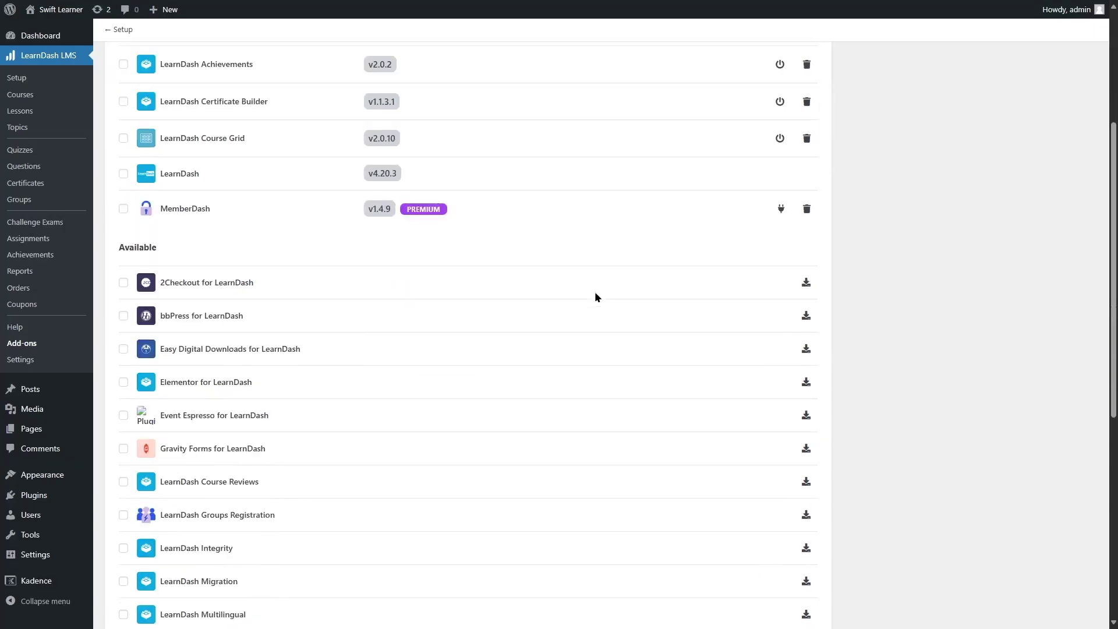
pyautogui.scroll(-2, 595, 294)
pyautogui.scroll(-2, 595, 297)
pyautogui.scroll(-3, 595, 297)
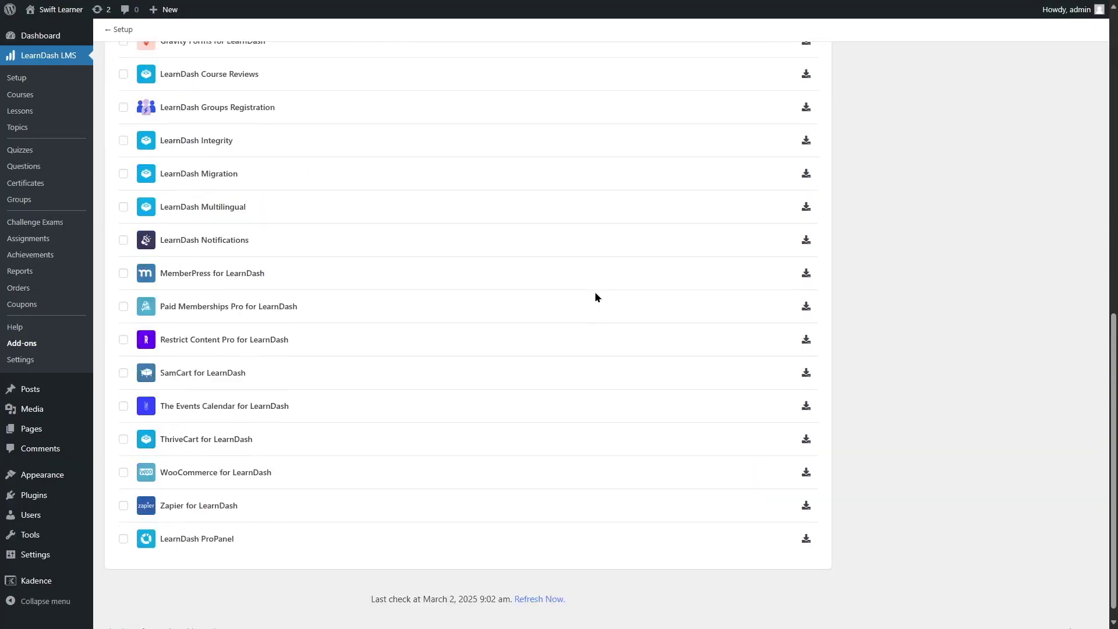
pyautogui.scroll(3, 594, 297)
pyautogui.scroll(4, 595, 293)
pyautogui.scroll(4, 595, 292)
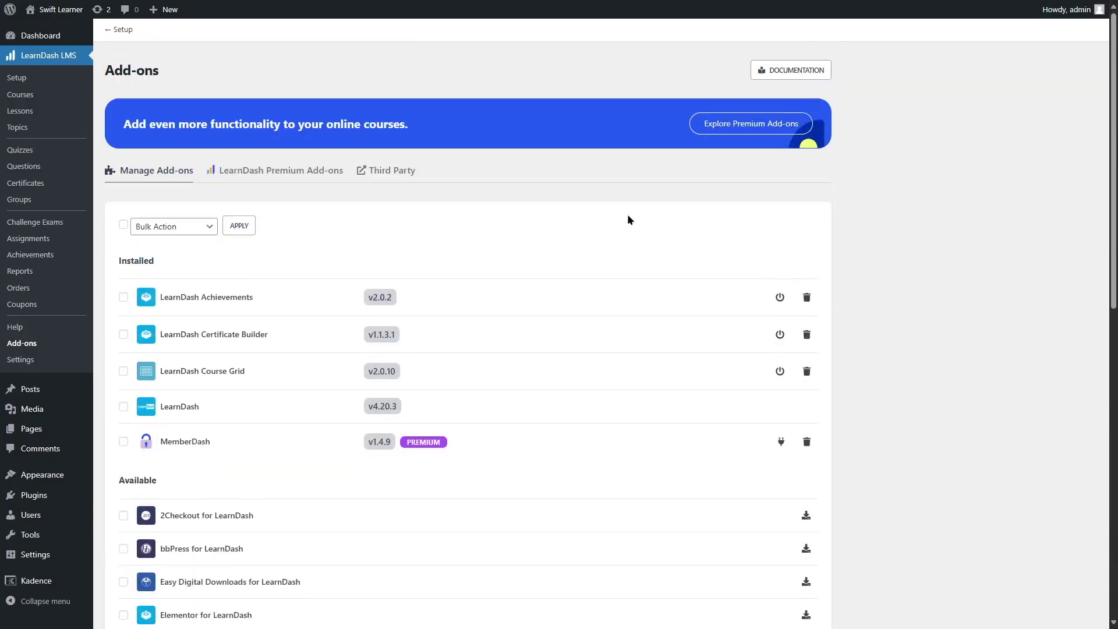
# - Browse the LearnDash Premium Add-ons and Third Party add-on listings
pyautogui.click(269, 171)
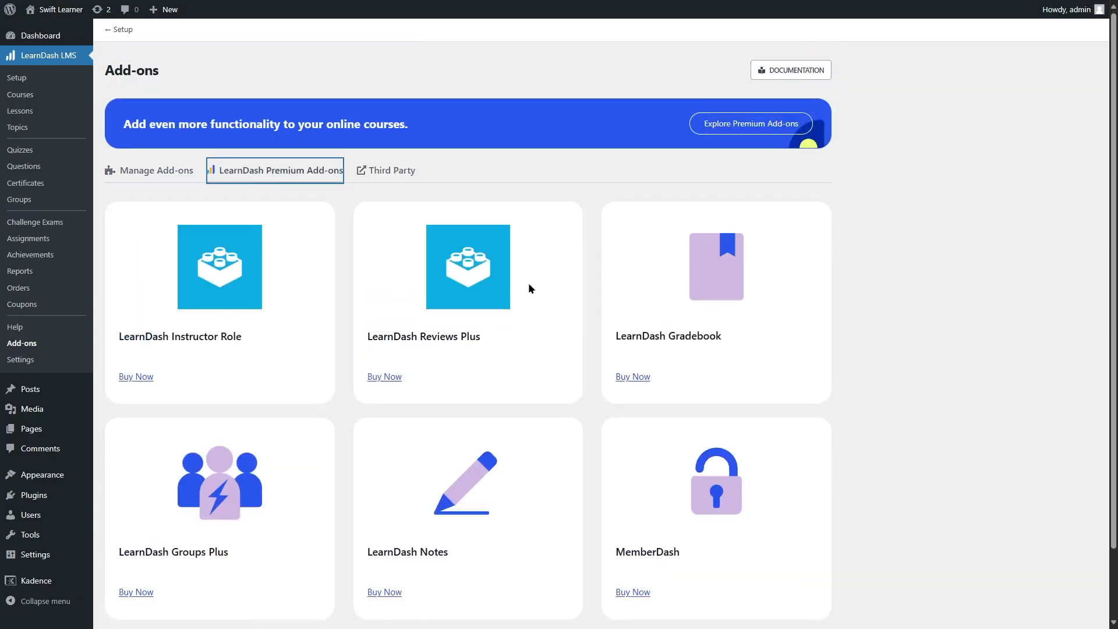
pyautogui.scroll(-1, 313, 258)
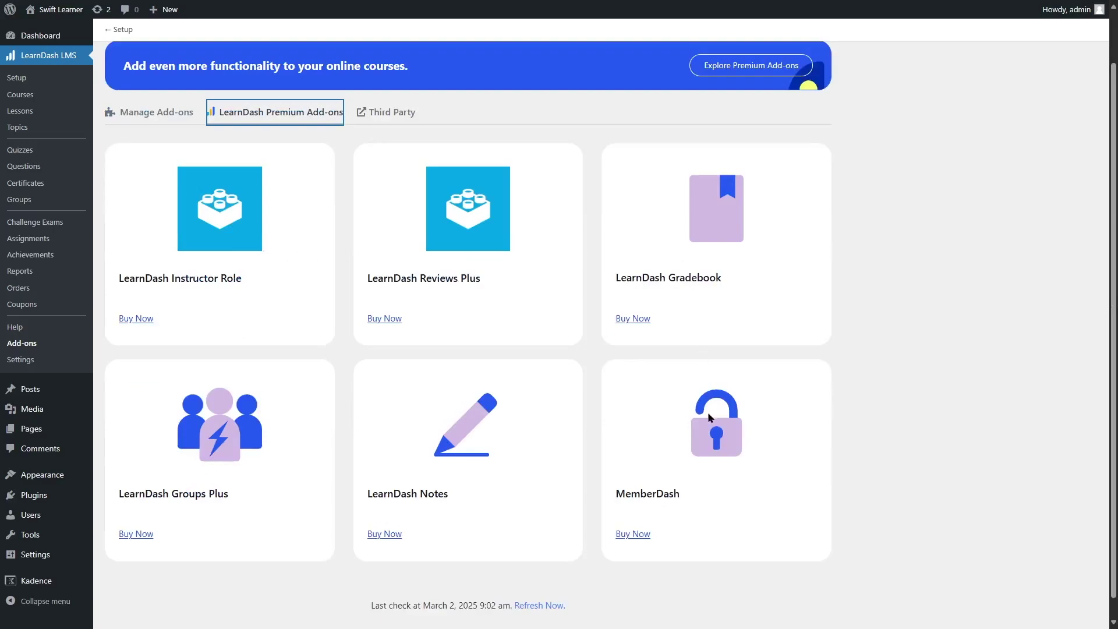
pyautogui.click(386, 111)
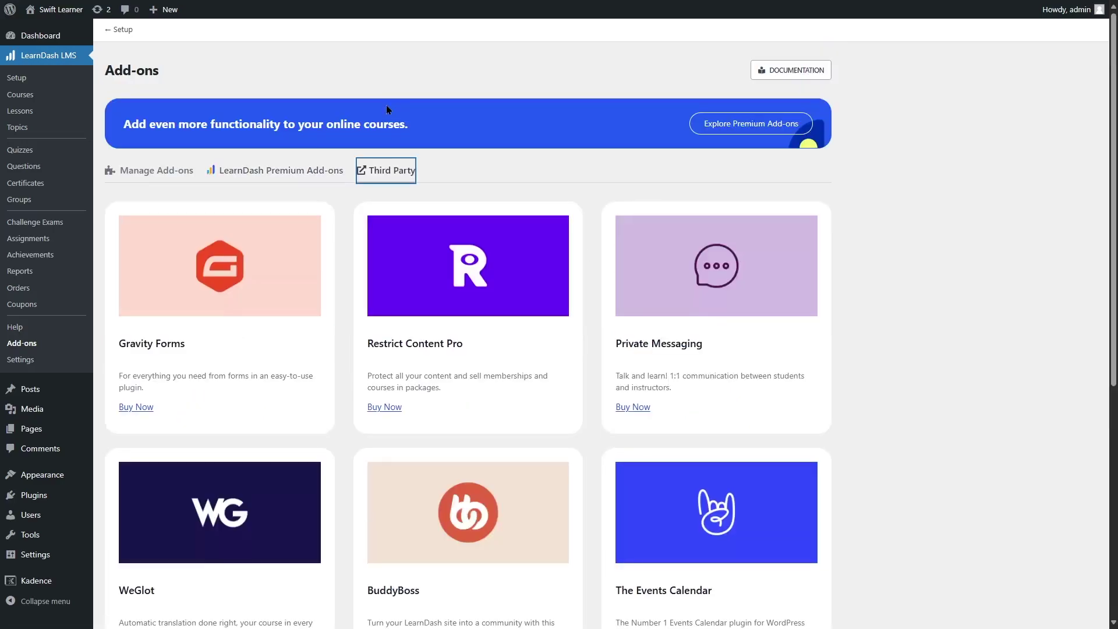
pyautogui.scroll(-3, 509, 296)
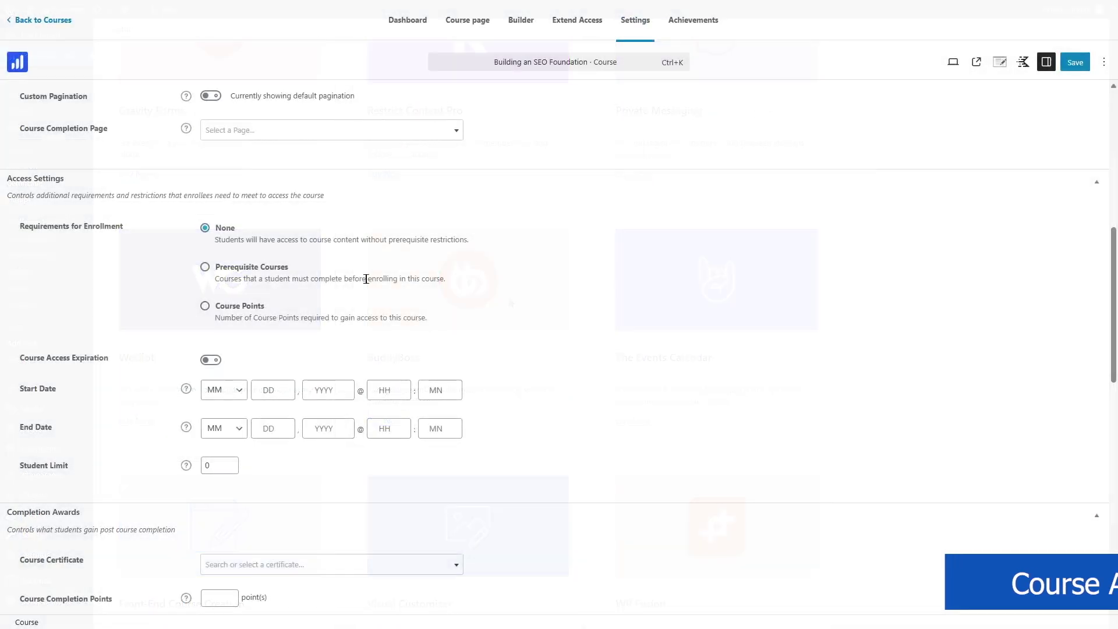
# - Try Prerequisite Courses with All/Any compare mode, then require Course Points for access
pyautogui.click(219, 267)
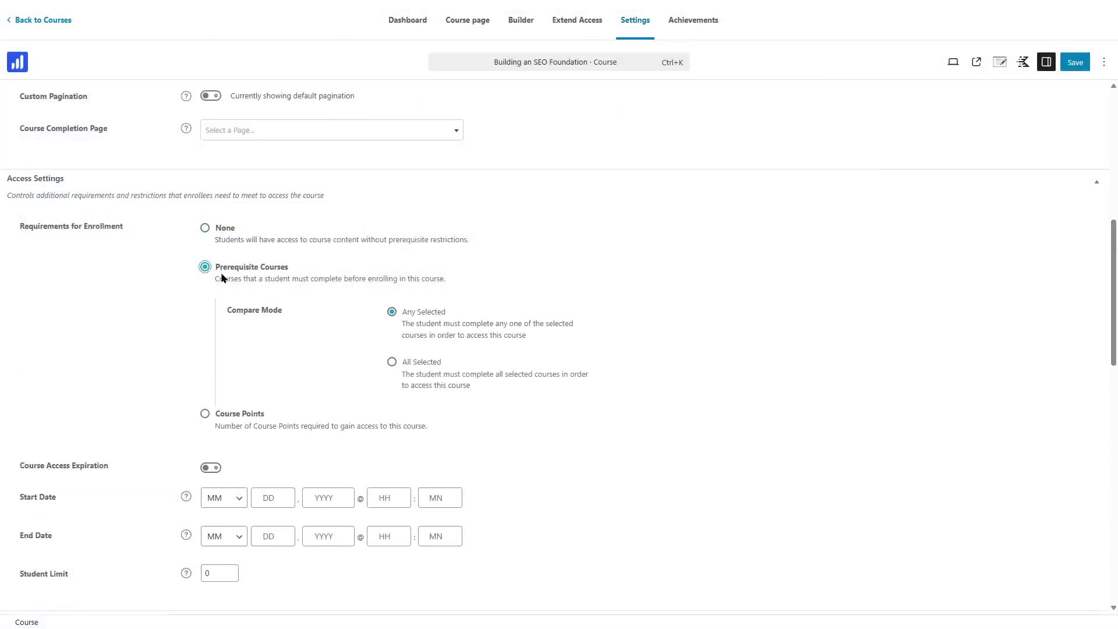
pyautogui.click(392, 361)
pyautogui.click(392, 312)
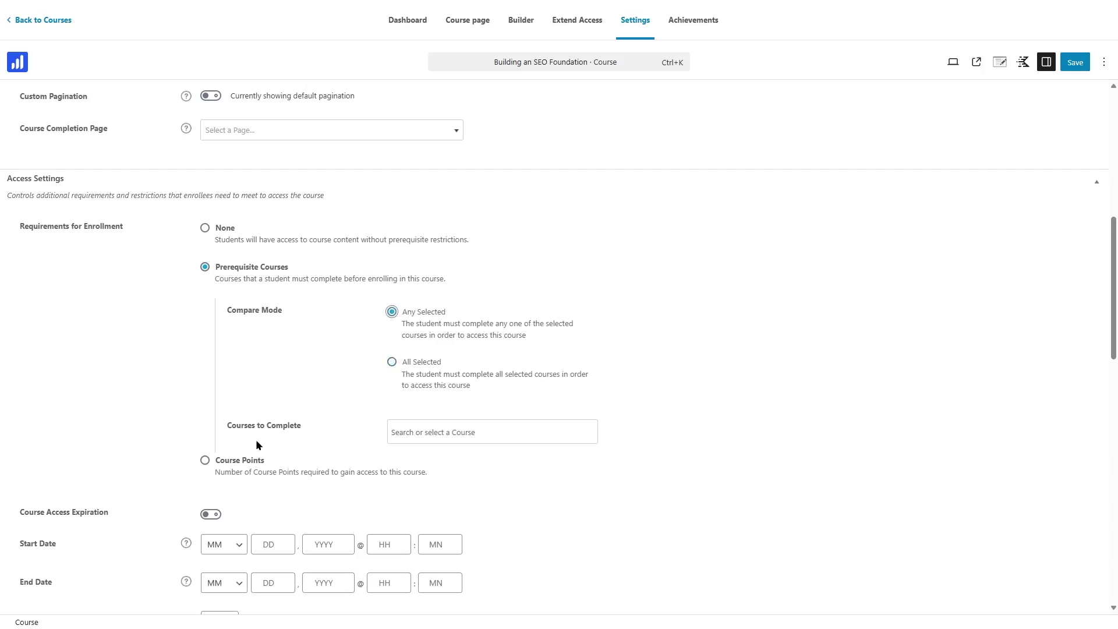
pyautogui.click(435, 433)
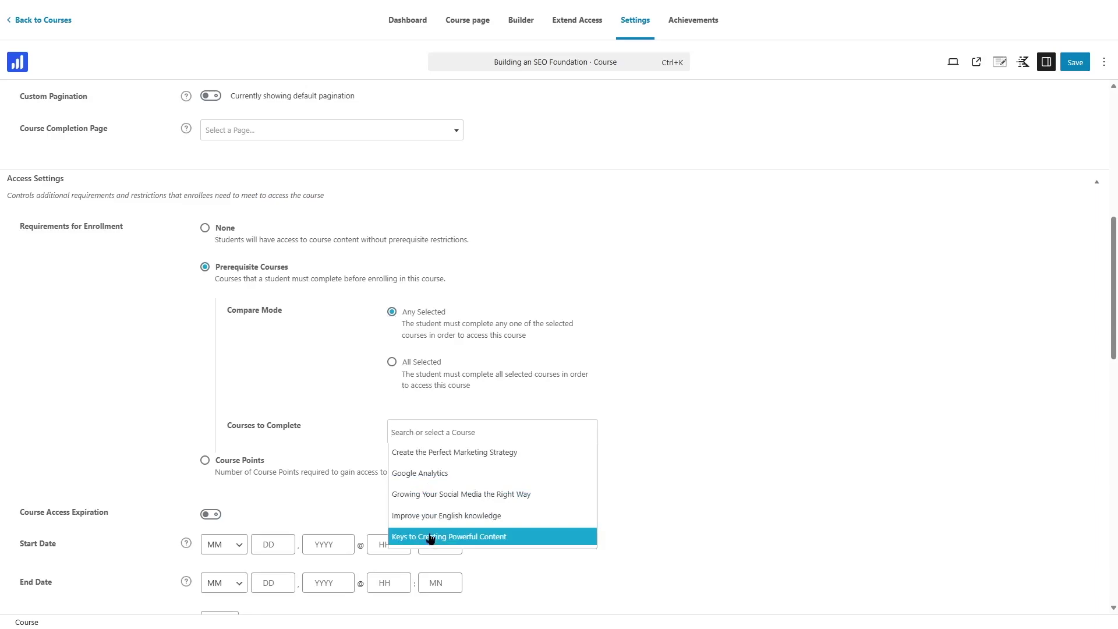
pyautogui.click(299, 453)
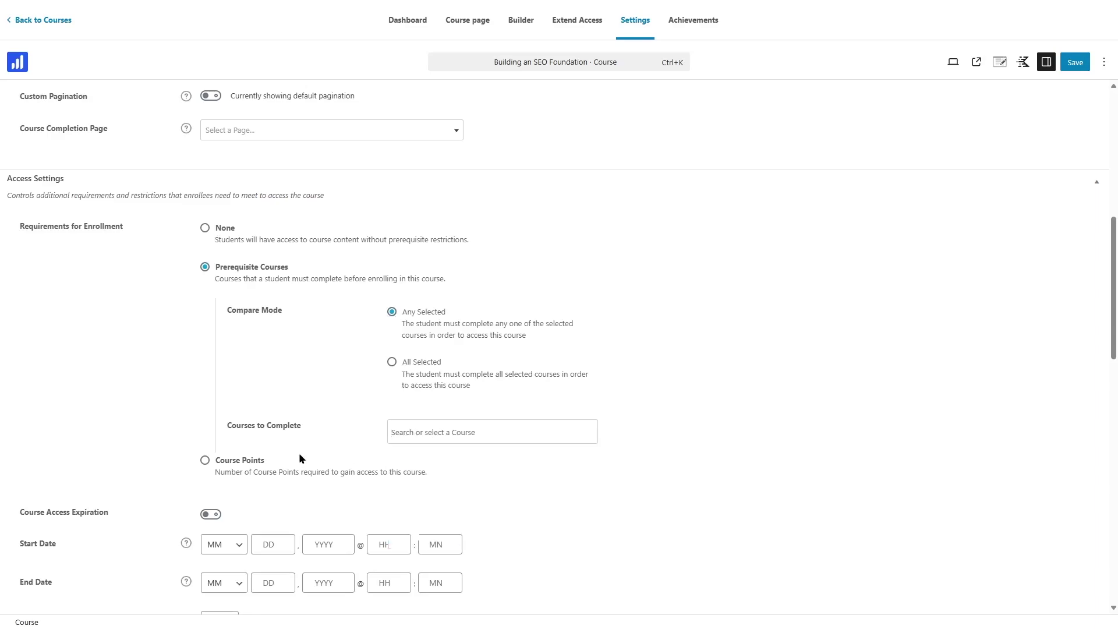
pyautogui.click(241, 460)
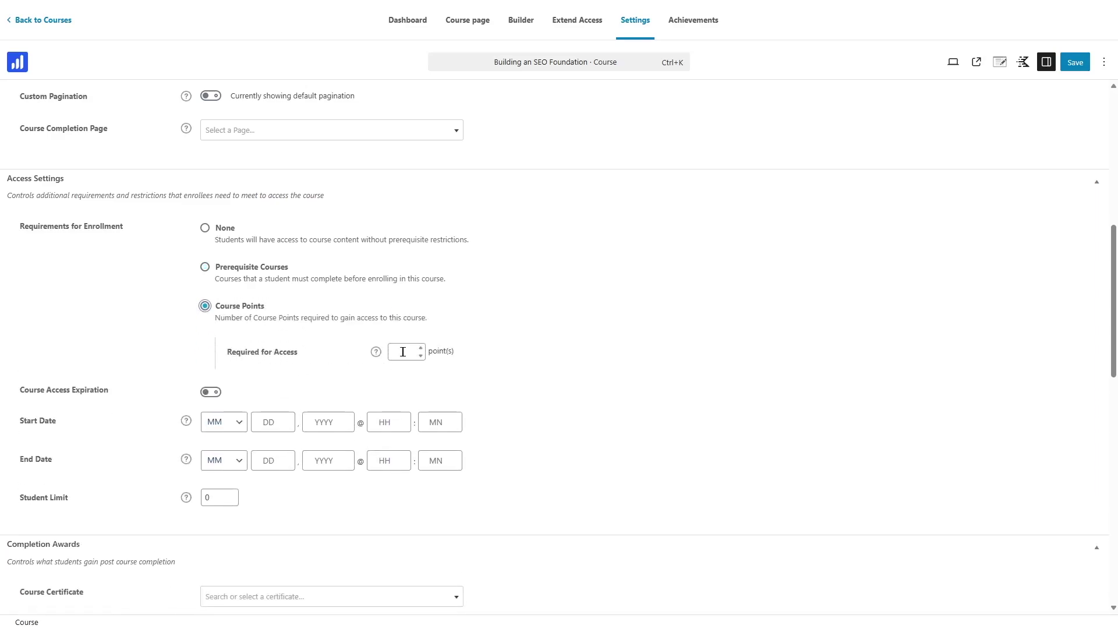
pyautogui.click(396, 352)
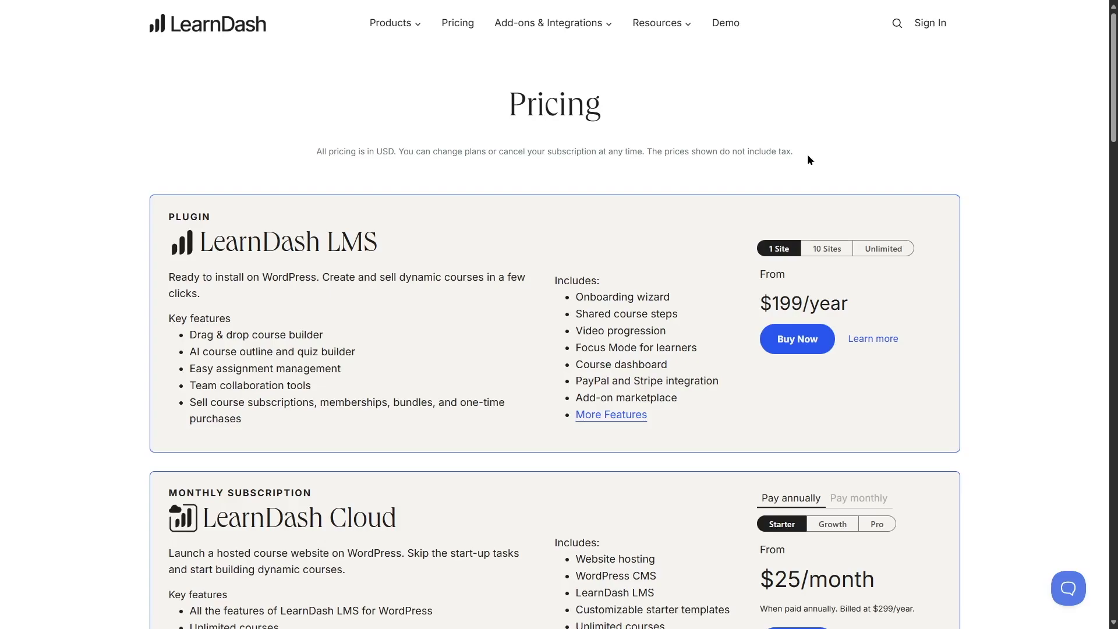
# - Compare LMS plugin prices for 10 sites ($399/year) and unlimited ($799/year), ending on 1 site ($199/year)
pyautogui.click(825, 255)
pyautogui.click(879, 249)
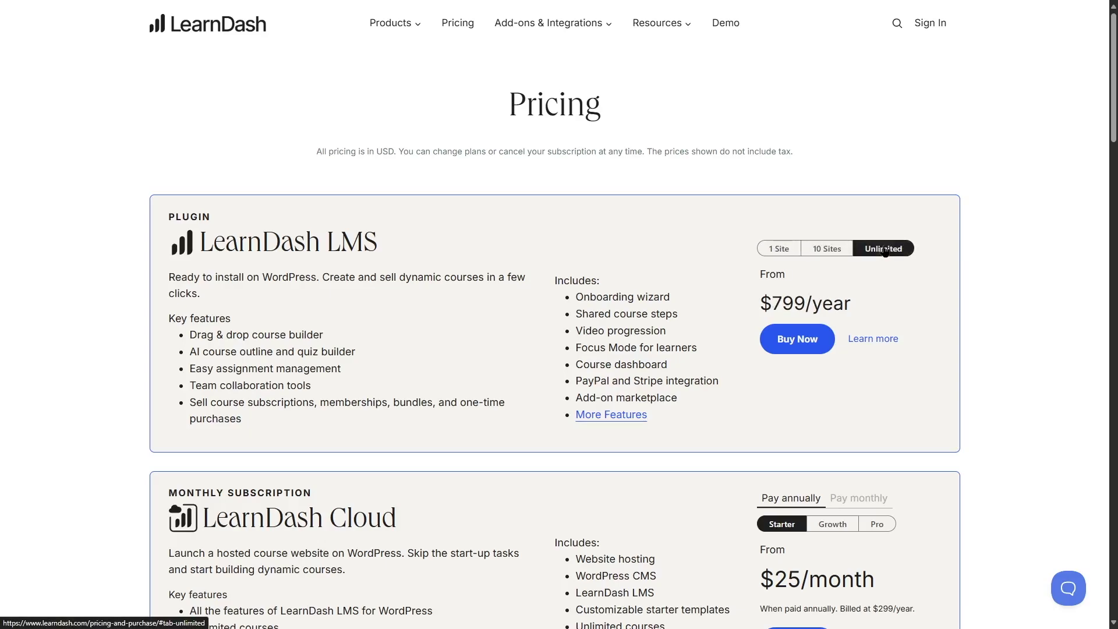
pyautogui.click(767, 249)
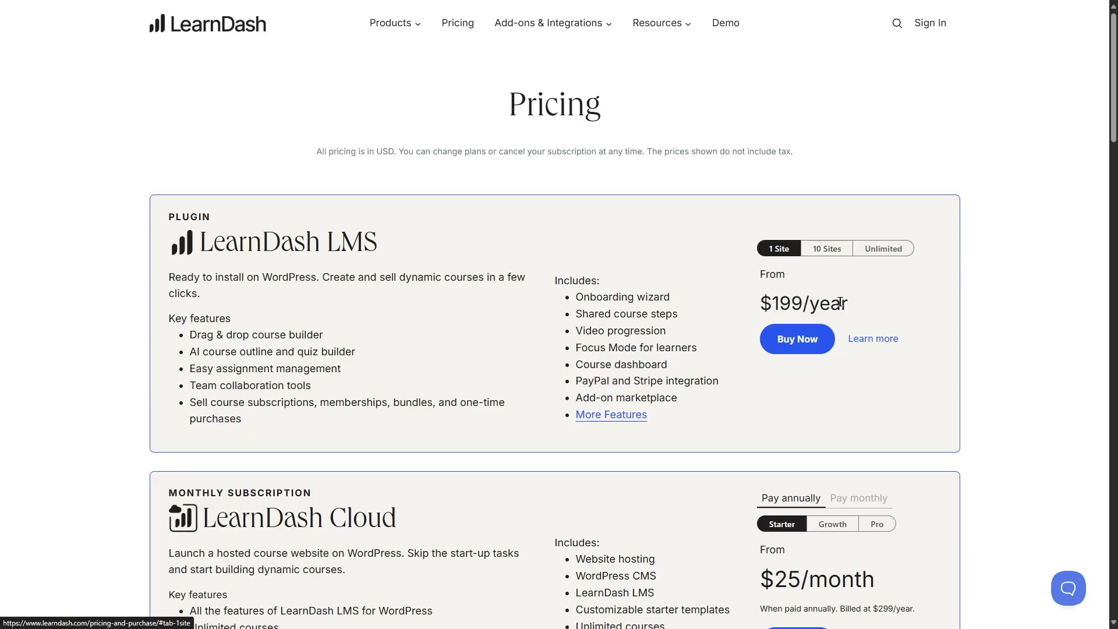
pyautogui.click(836, 258)
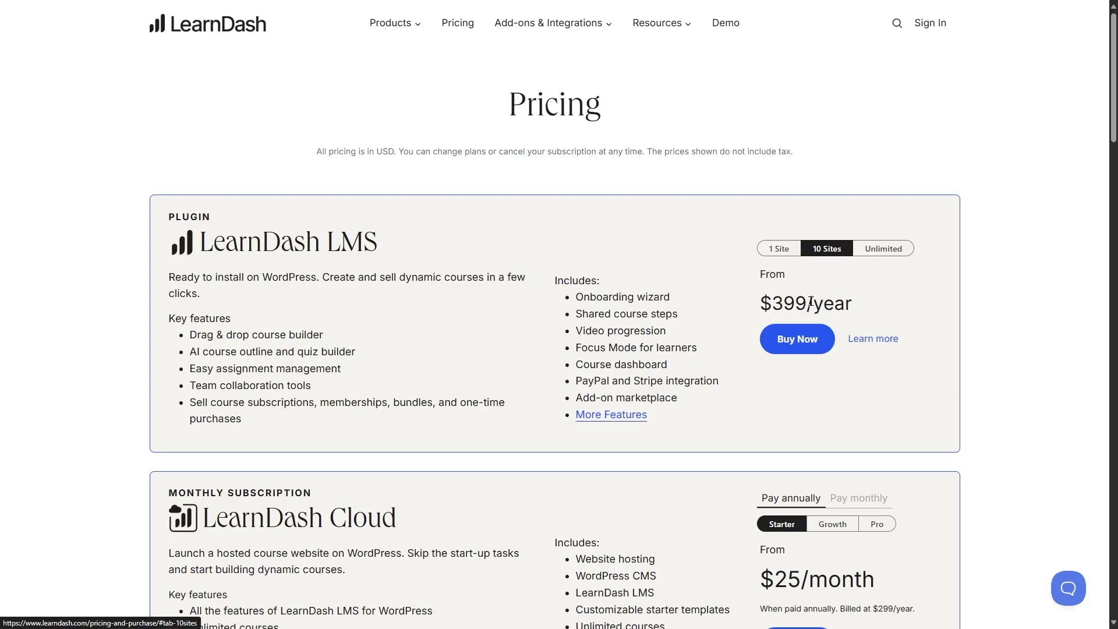
pyautogui.click(874, 255)
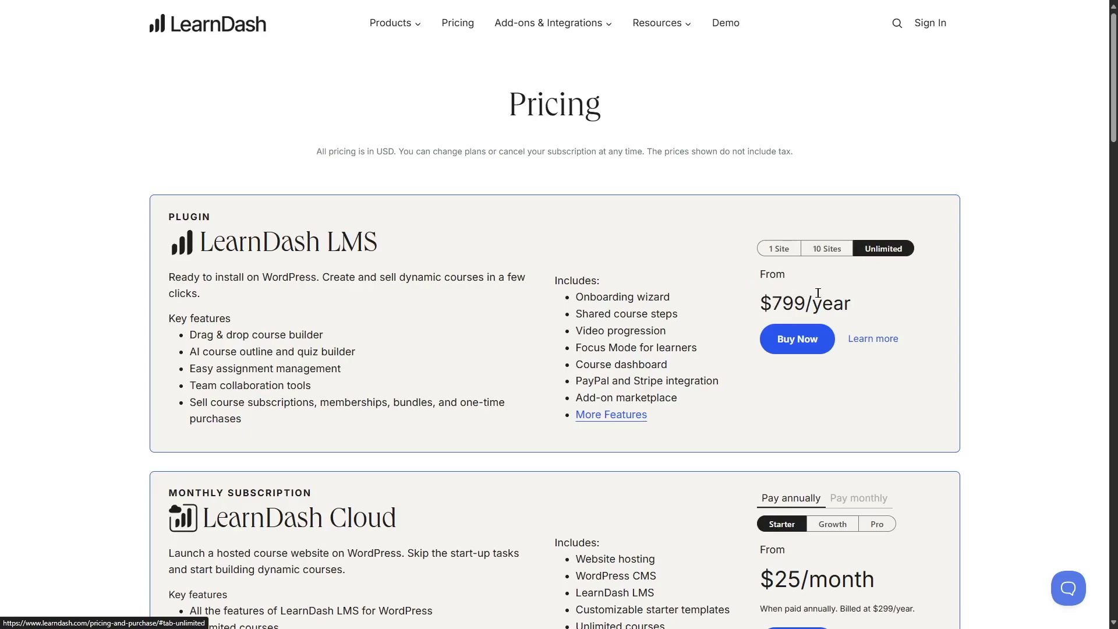
pyautogui.click(778, 248)
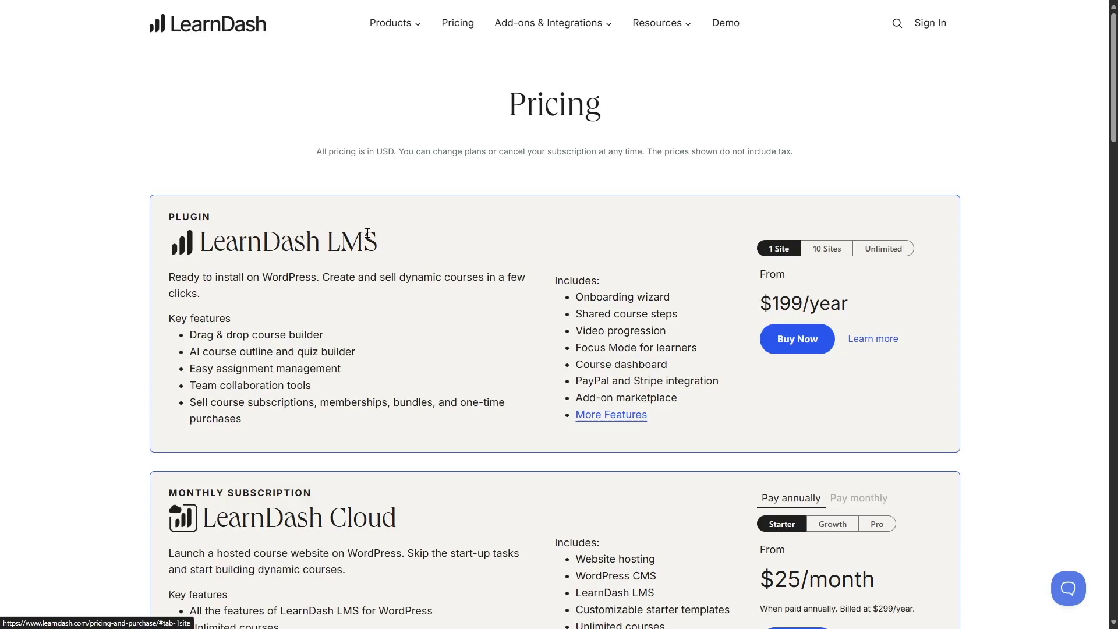
# - Compare Cloud Growth and Pro prices monthly and annually, ending on Pro at $83/month billed annually
pyautogui.scroll(-3, 477, 221)
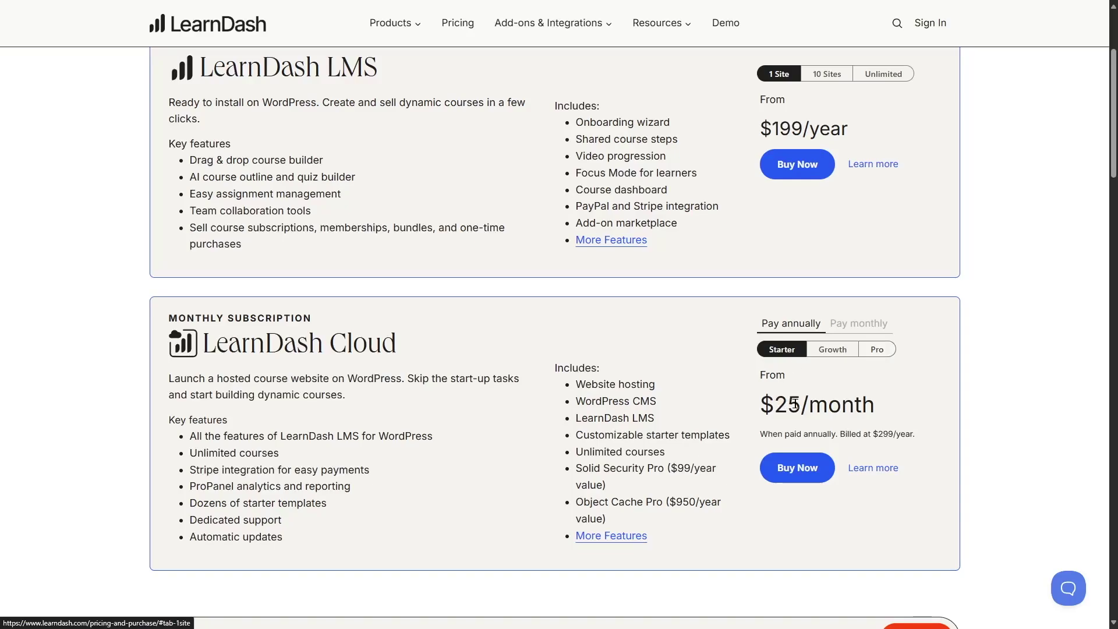
pyautogui.click(832, 349)
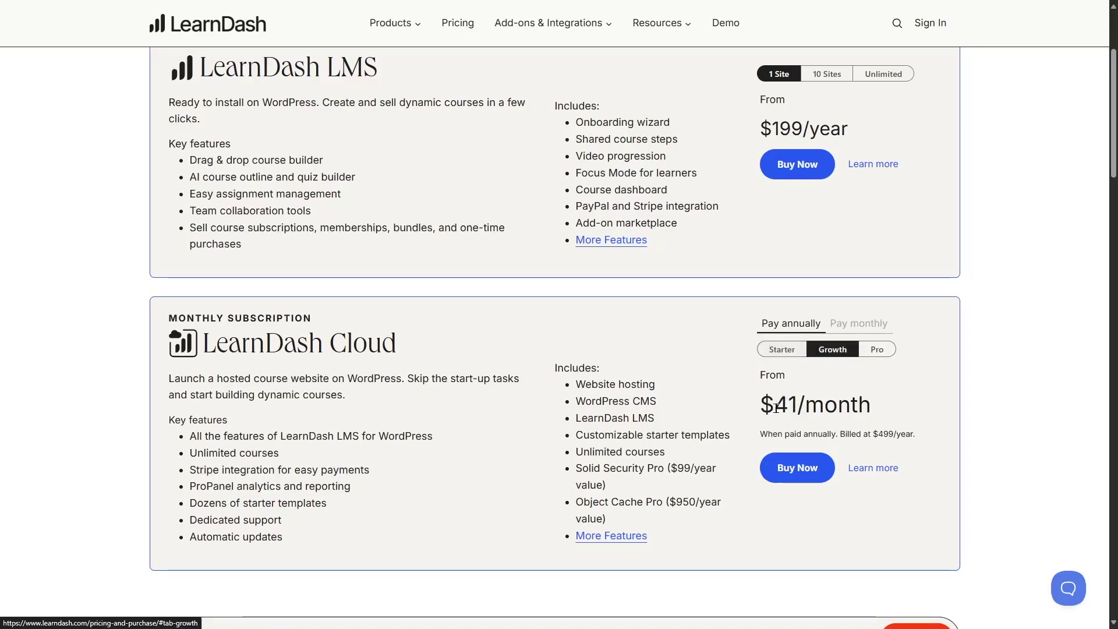
pyautogui.click(876, 350)
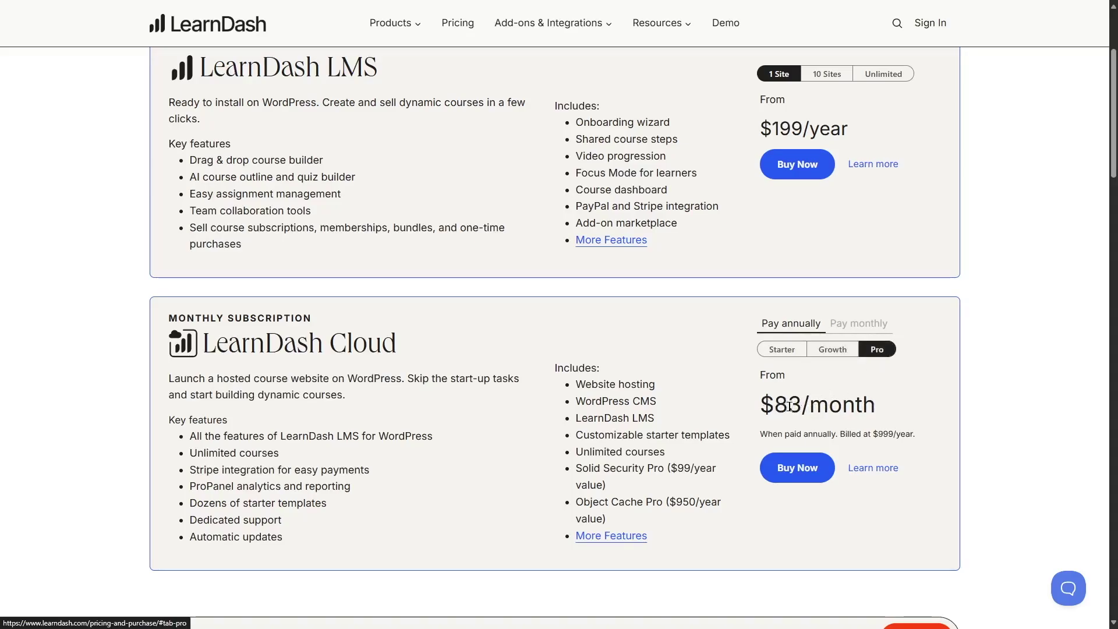
pyautogui.click(863, 324)
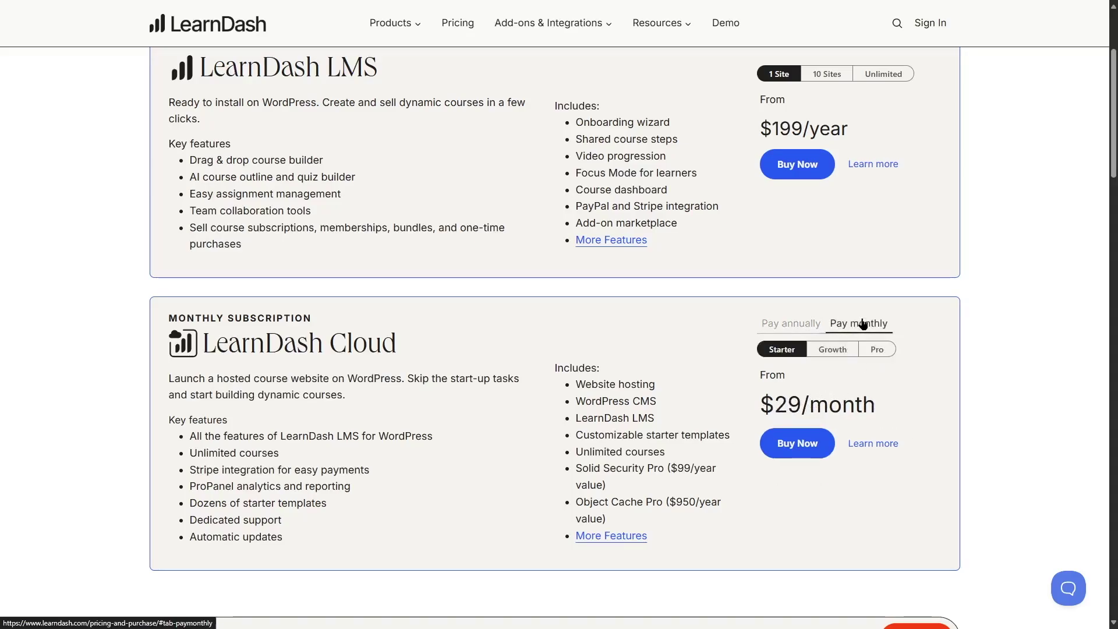
pyautogui.click(780, 325)
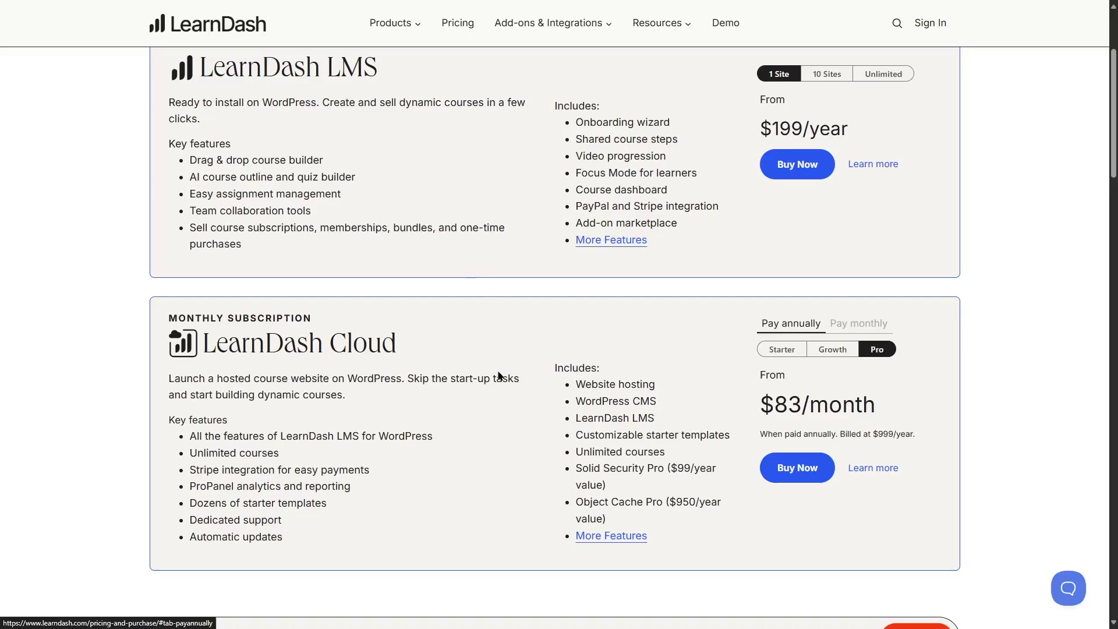
pyautogui.scroll(-2, 599, 480)
pyautogui.scroll(2, 599, 481)
pyautogui.scroll(-4, 599, 480)
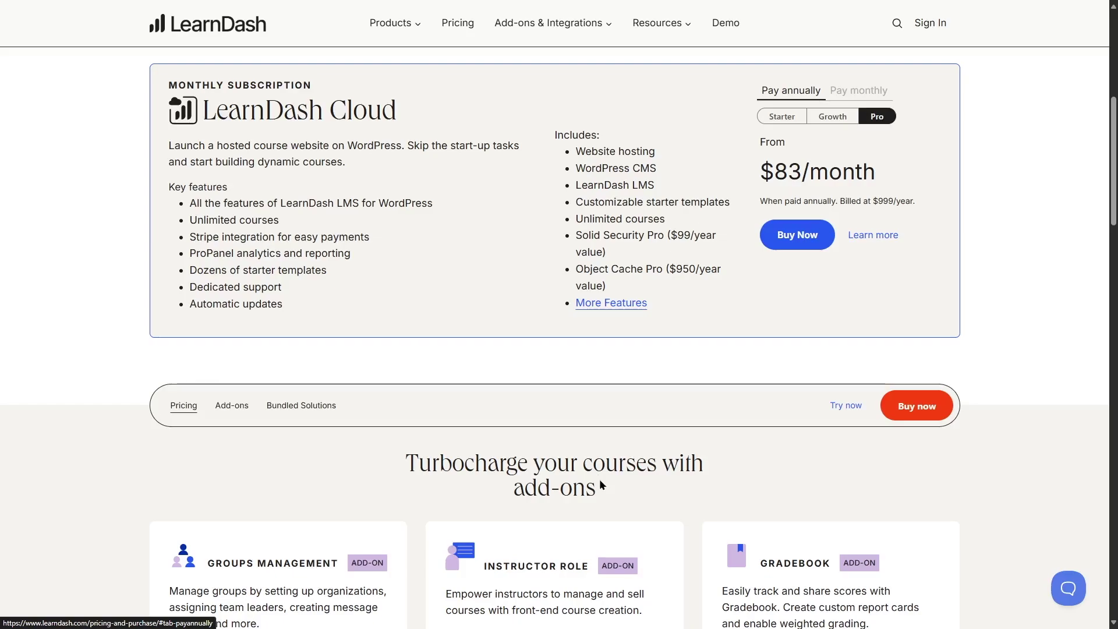
pyautogui.scroll(-3, 599, 478)
pyautogui.scroll(-3, 599, 481)
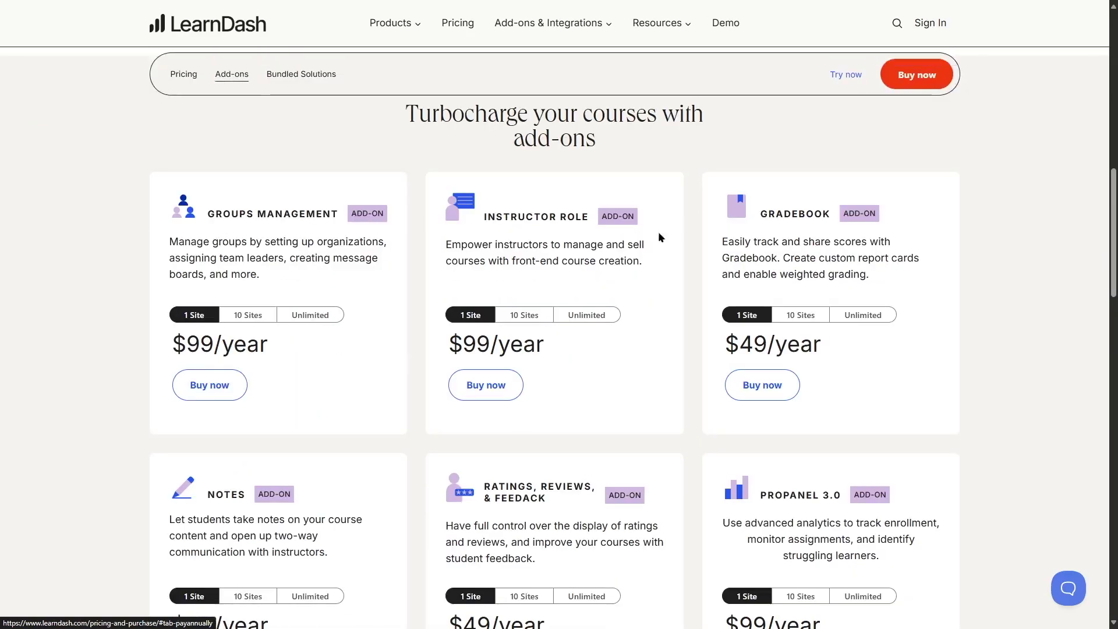
pyautogui.scroll(-3, 757, 265)
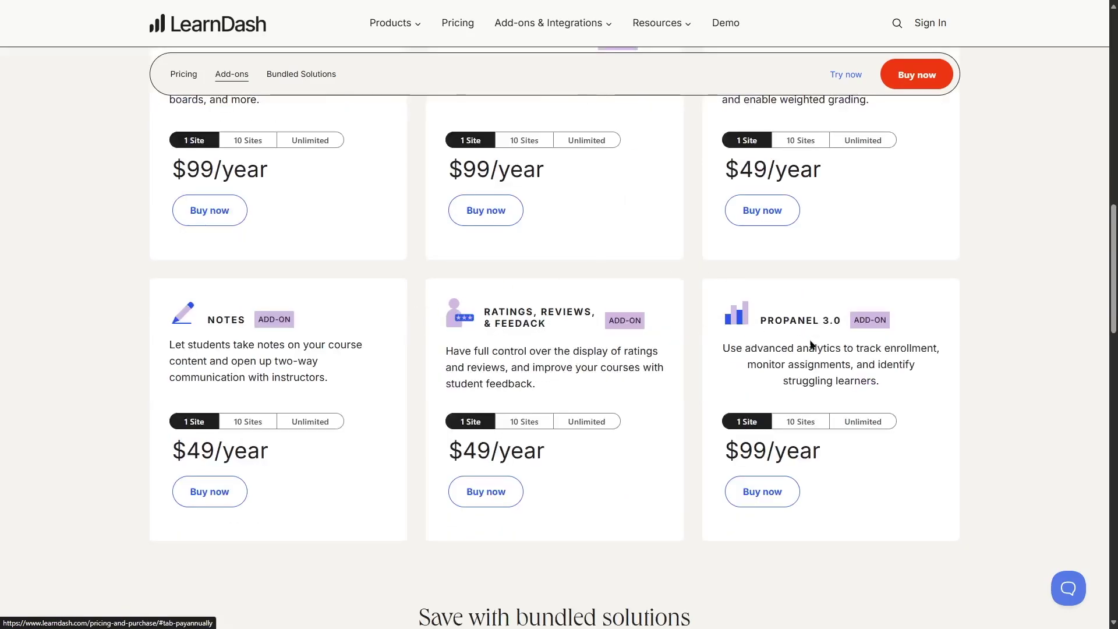
pyautogui.scroll(2, 809, 345)
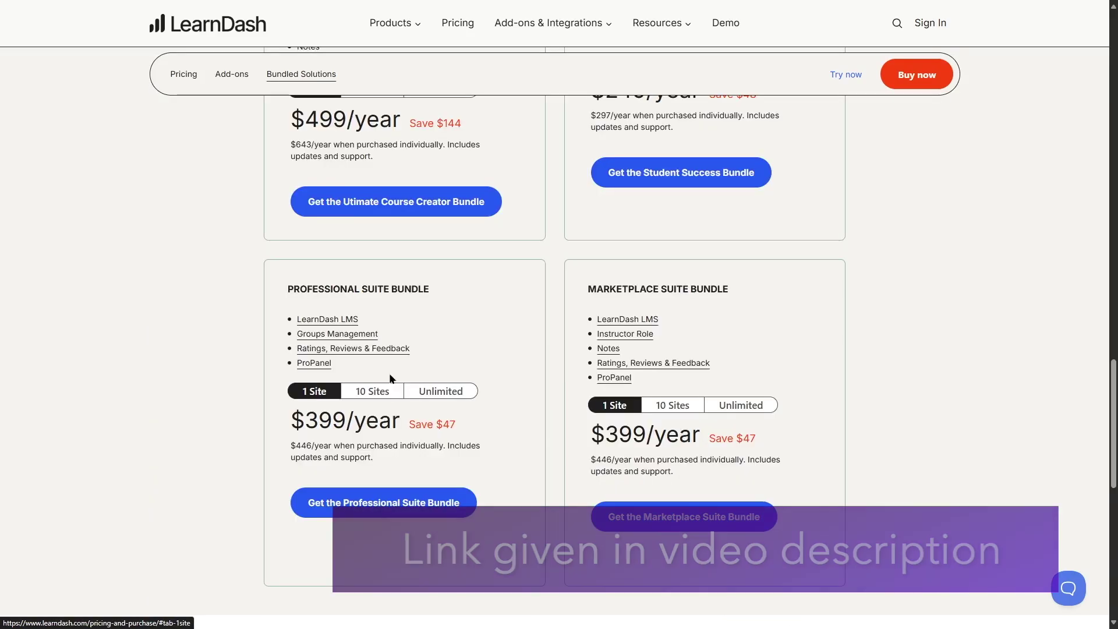
pyautogui.scroll(5, 412, 391)
pyautogui.scroll(10, 417, 380)
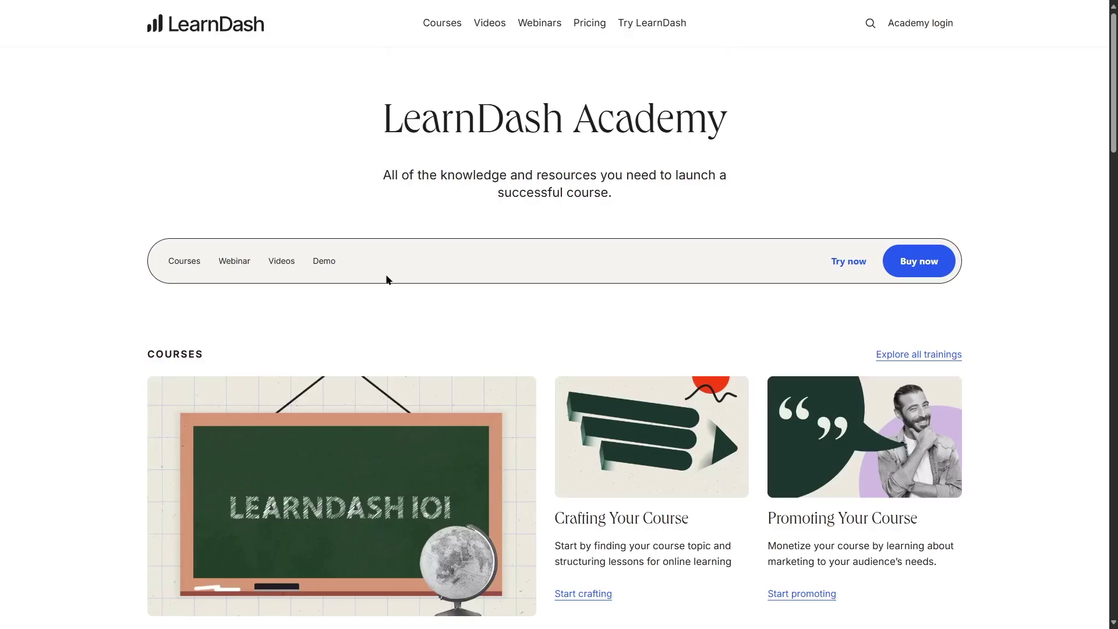
# - Scroll through the Academy courses, like Crafting Your Course and Promoting Your Course, then back up
pyautogui.scroll(-1, 406, 270)
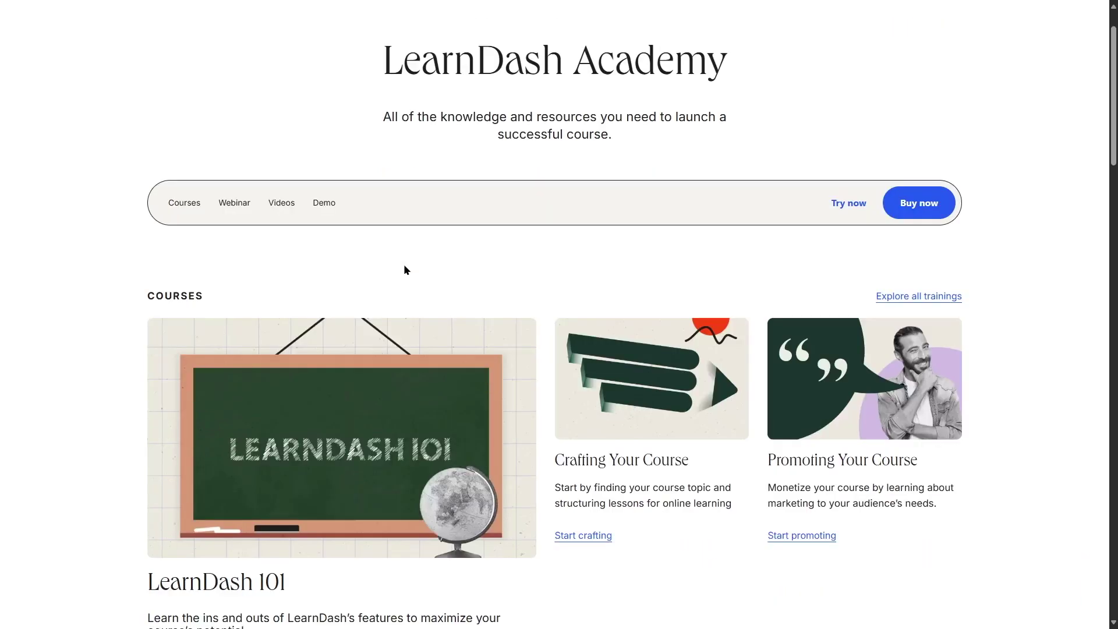
pyautogui.scroll(-1, 400, 258)
pyautogui.scroll(-1, 399, 260)
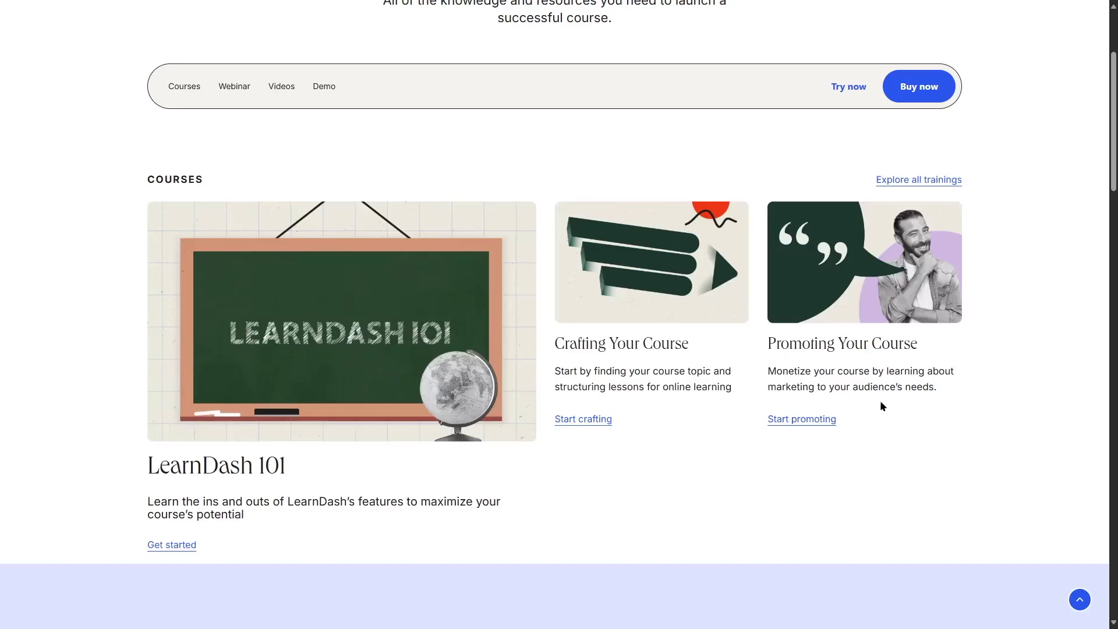
pyautogui.scroll(3, 903, 188)
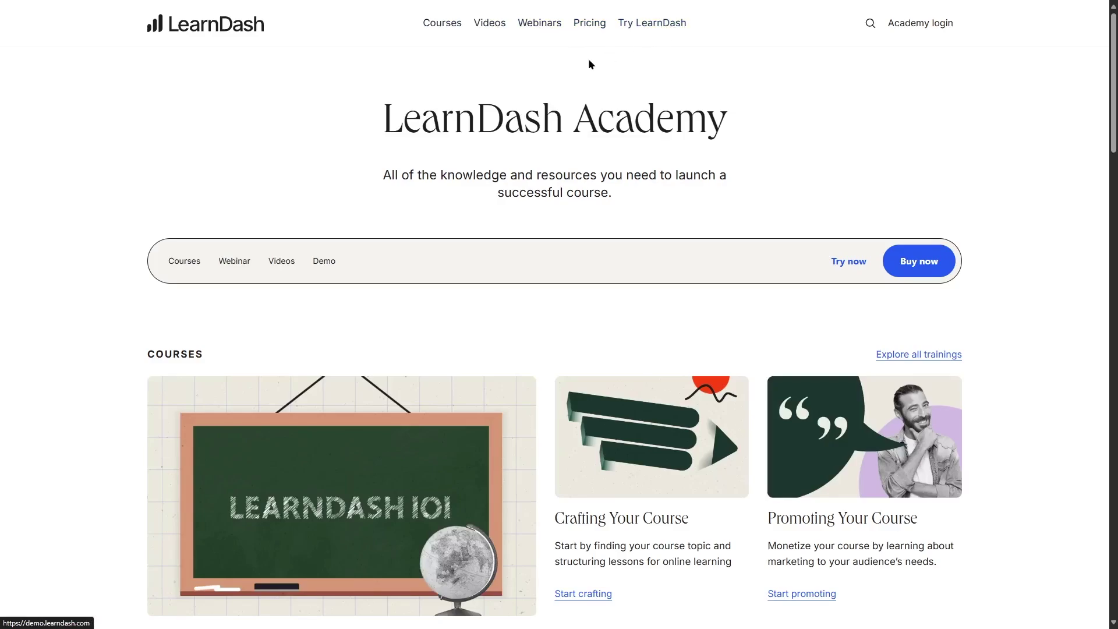
# - From the homepage, open the Knowledgebase and browse its search field and FAQs, User Guides, Troubleshooting and Developer docs
pyautogui.hotkey('alt', 'Left')
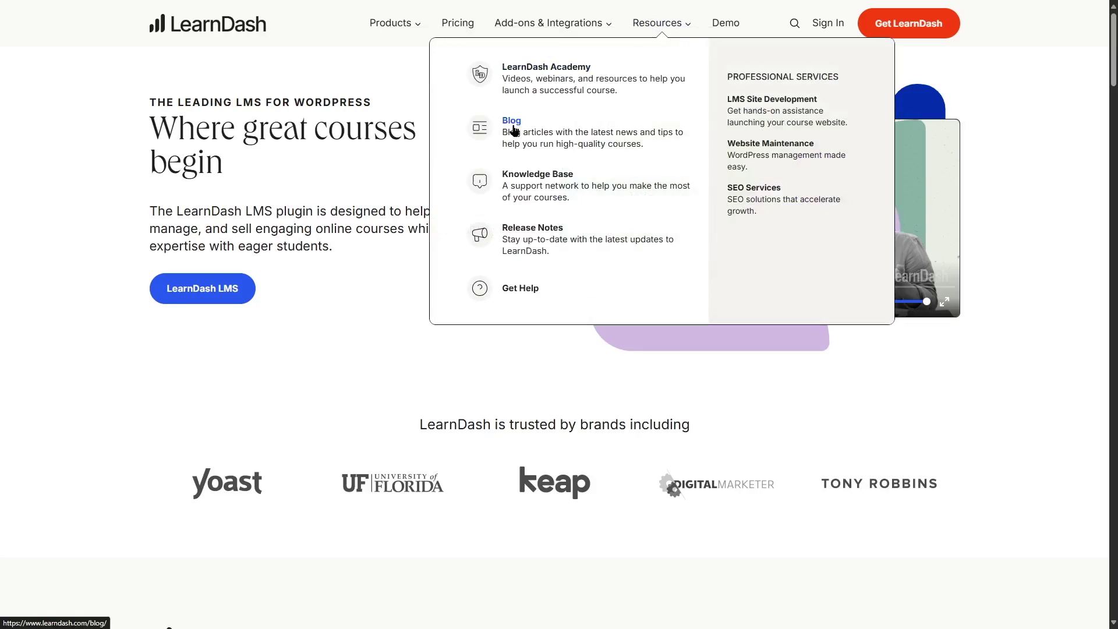
pyautogui.click(542, 228)
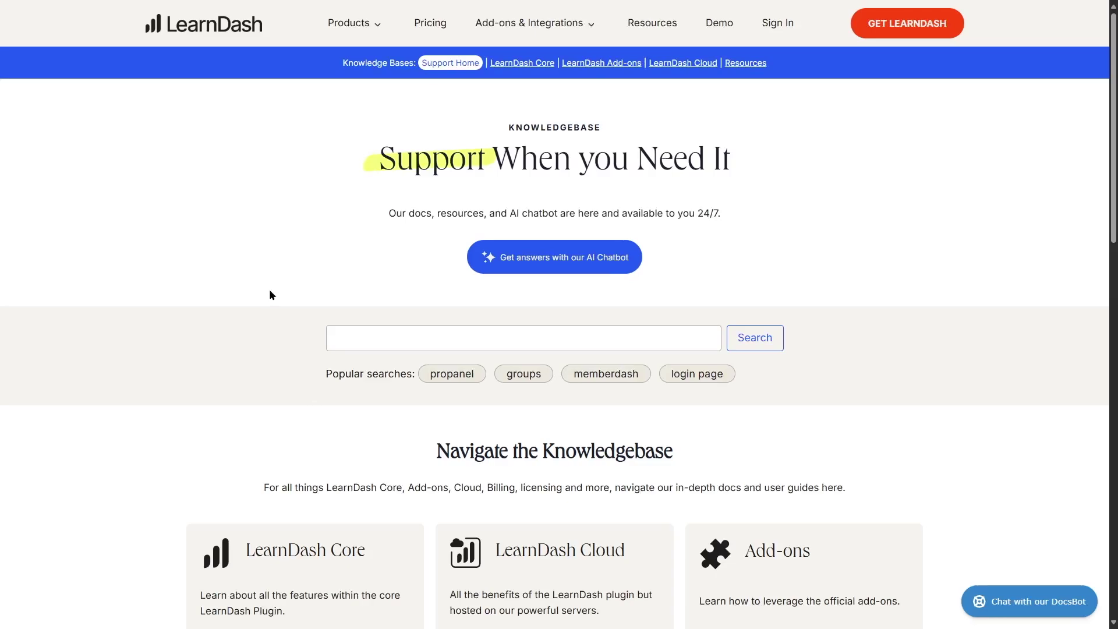
pyautogui.scroll(-3, 271, 291)
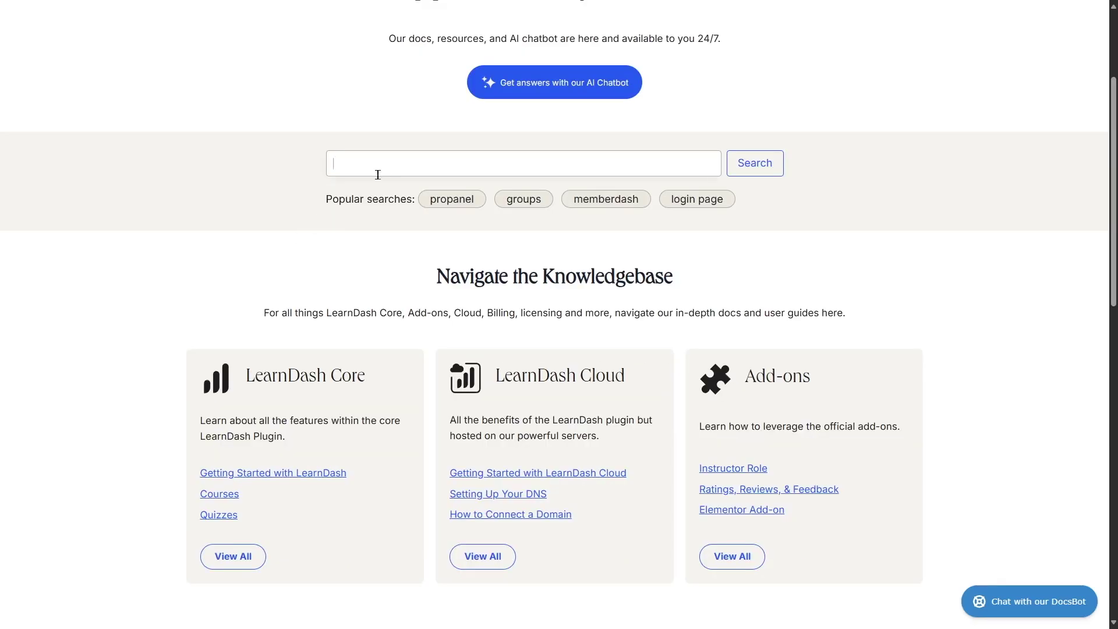
pyautogui.click(522, 175)
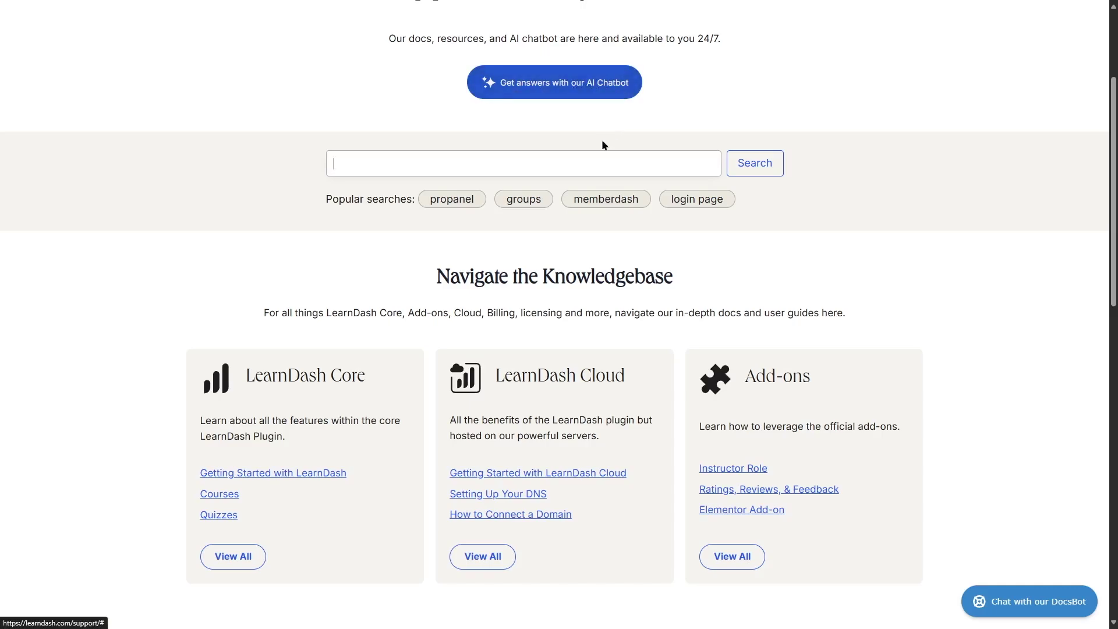
pyautogui.scroll(-4, 602, 144)
pyautogui.scroll(-4, 296, 266)
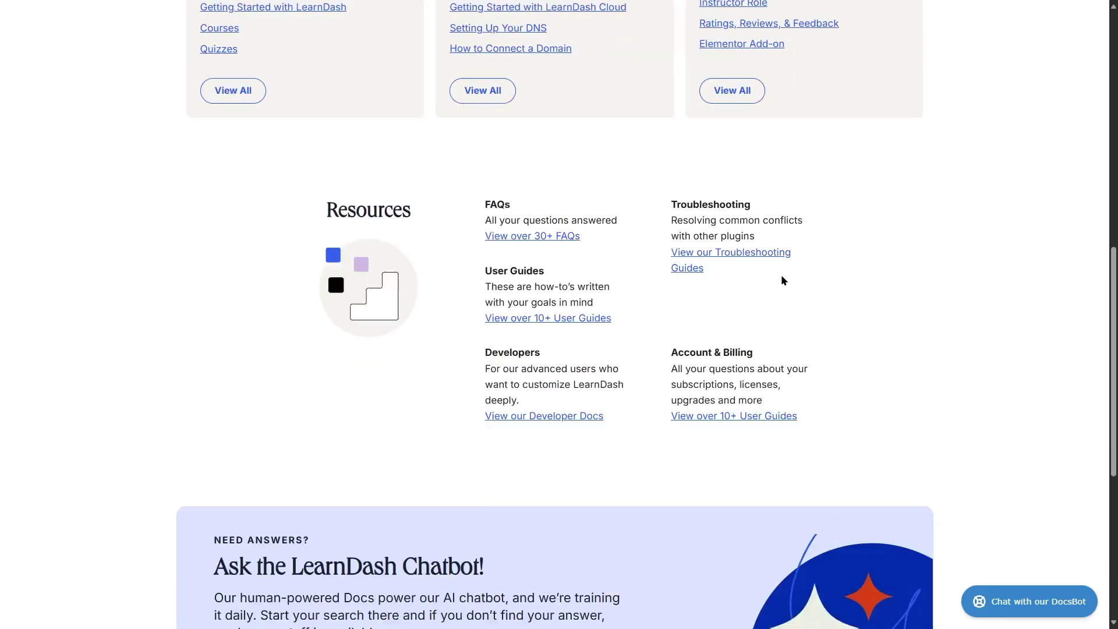
# - Go to the homepage via the logo and scroll to the LMS section on revenue ownership and unlimited courses
pyautogui.press('Home')
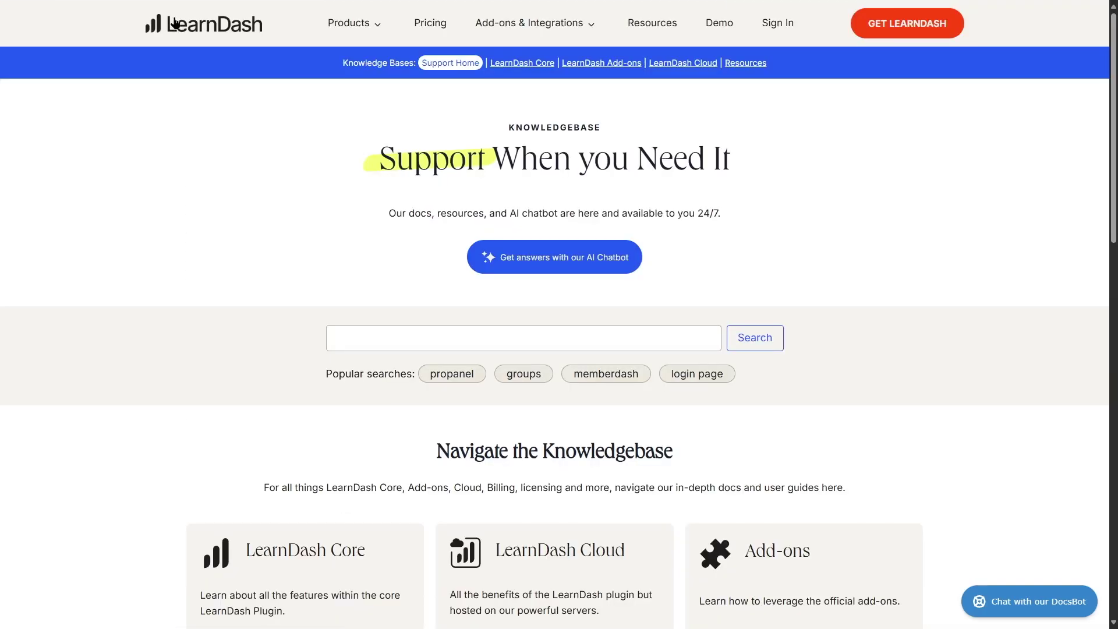
pyautogui.click(175, 23)
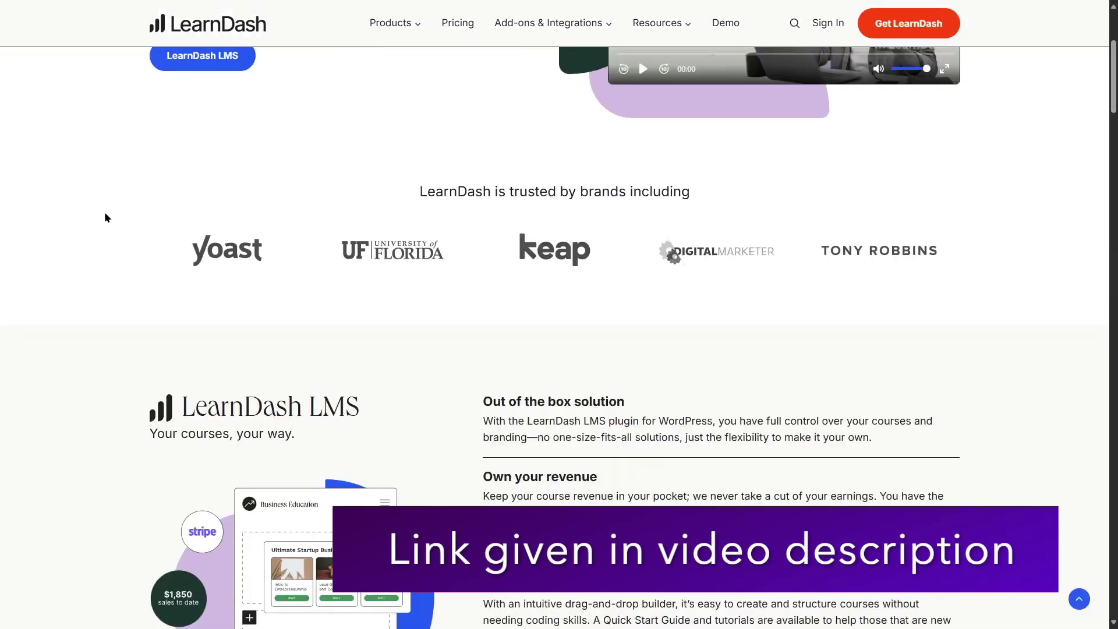
pyautogui.scroll(4, 111, 215)
pyautogui.scroll(-4, 116, 214)
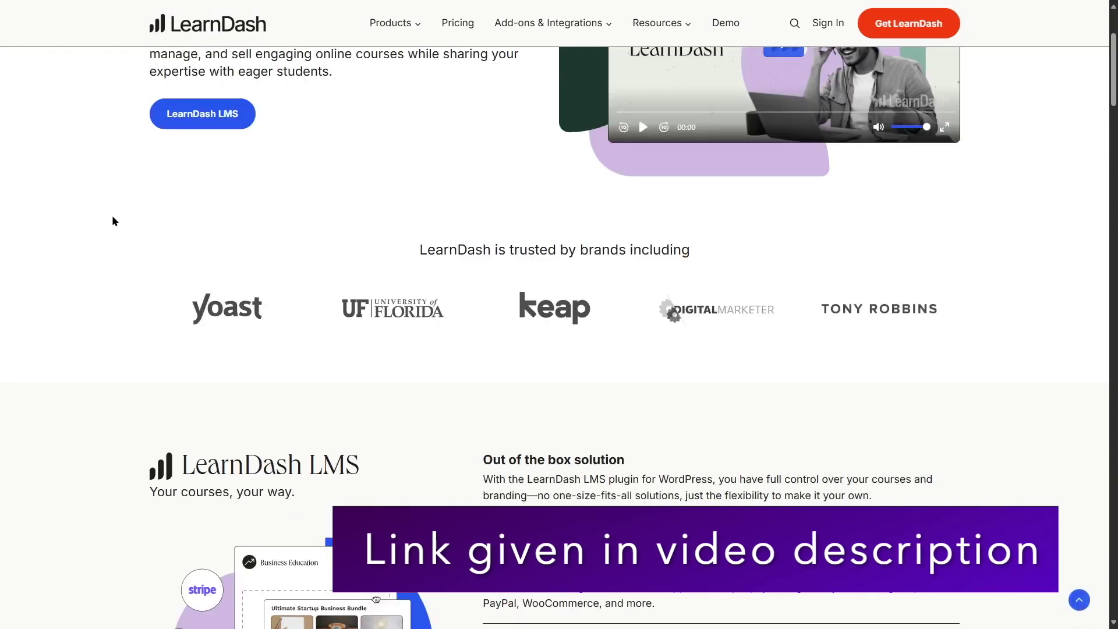
pyautogui.scroll(-3, 113, 220)
pyautogui.scroll(-4, 113, 220)
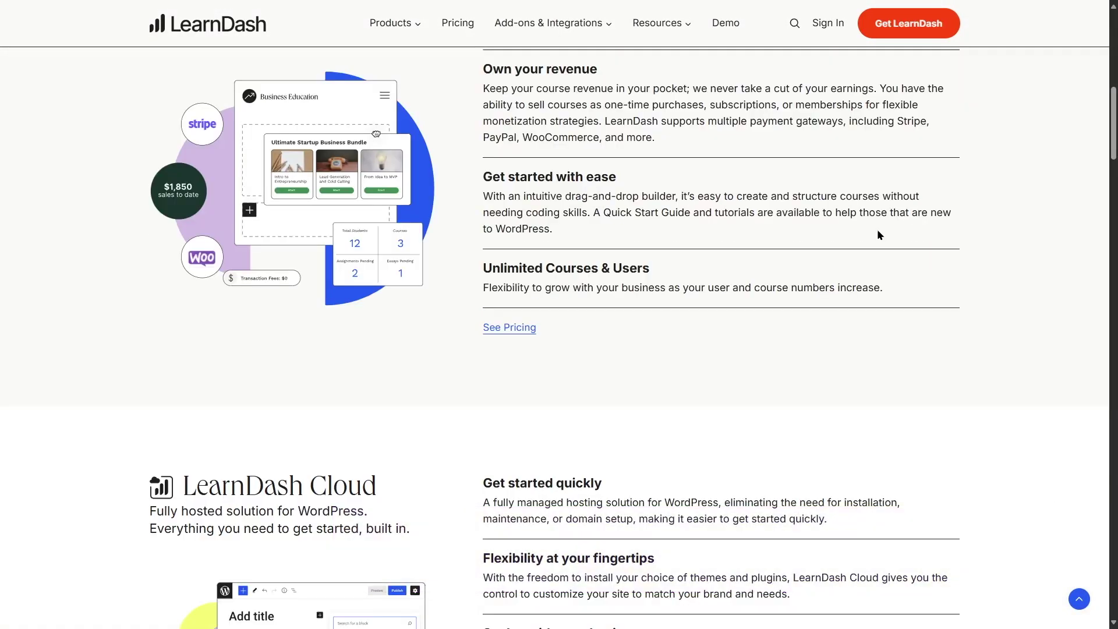